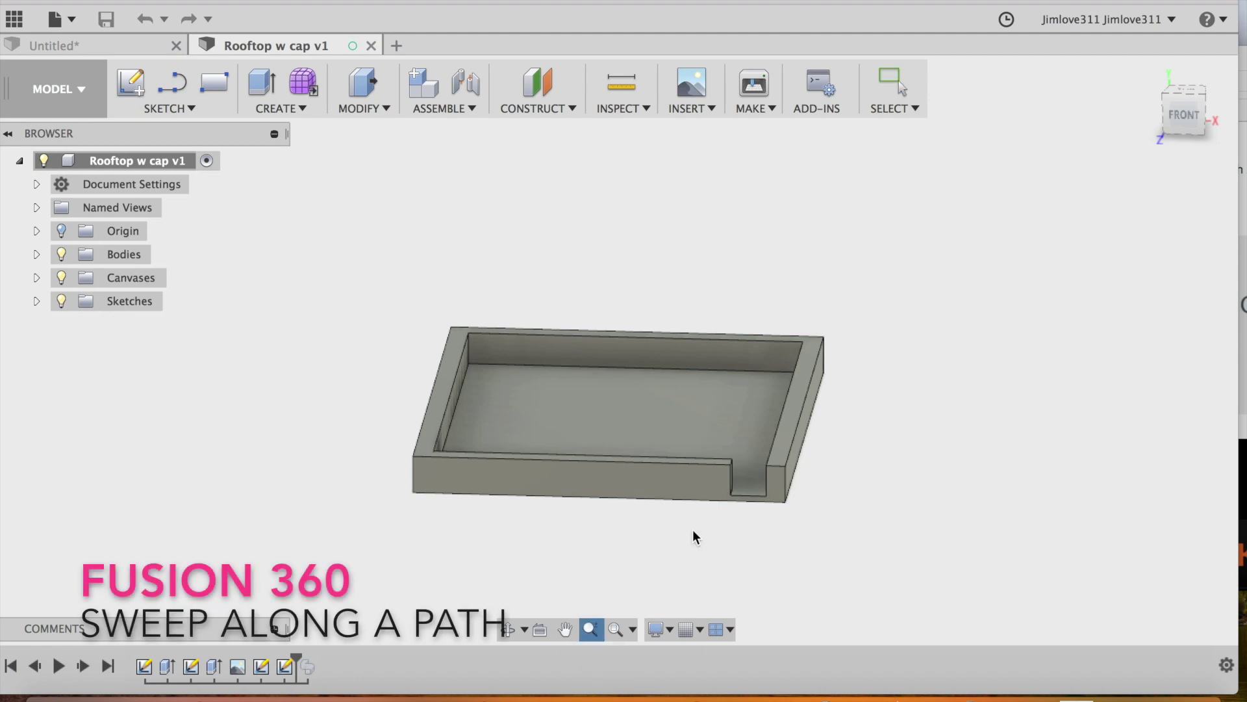
Step: Zoom and pan so the wall's open end and front wall fill the view
drag(693, 529, 670, 588)
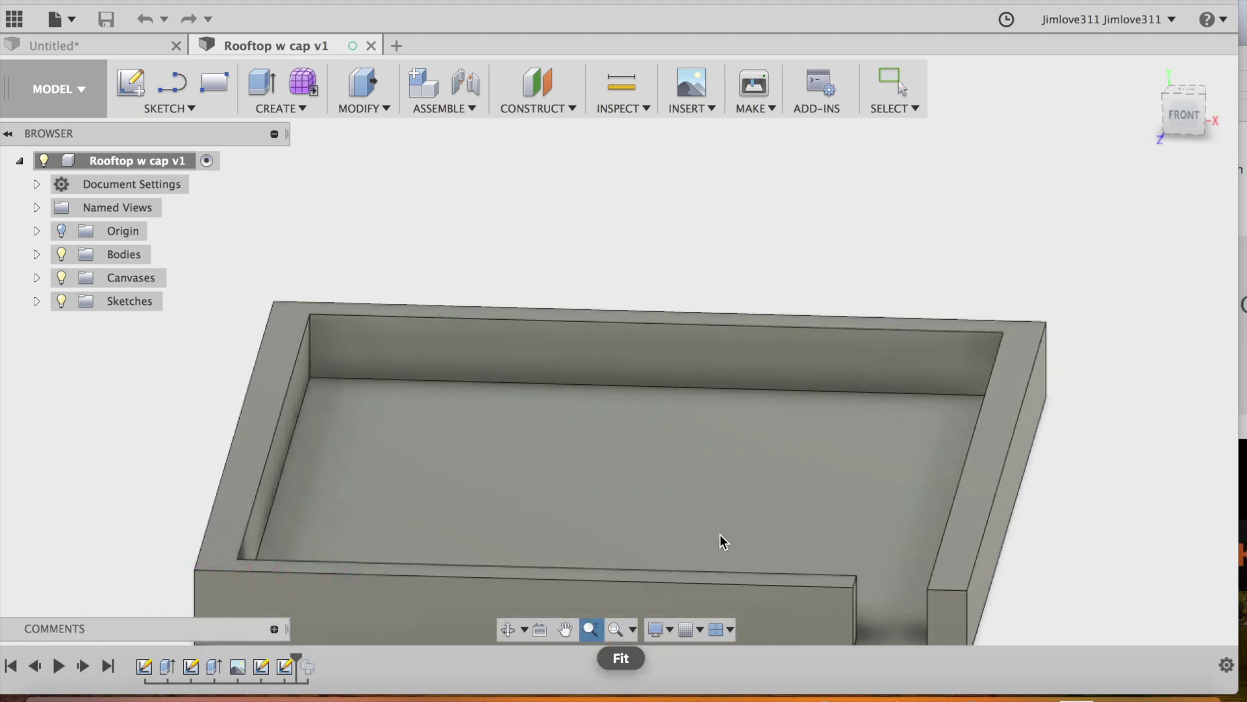
click(565, 629)
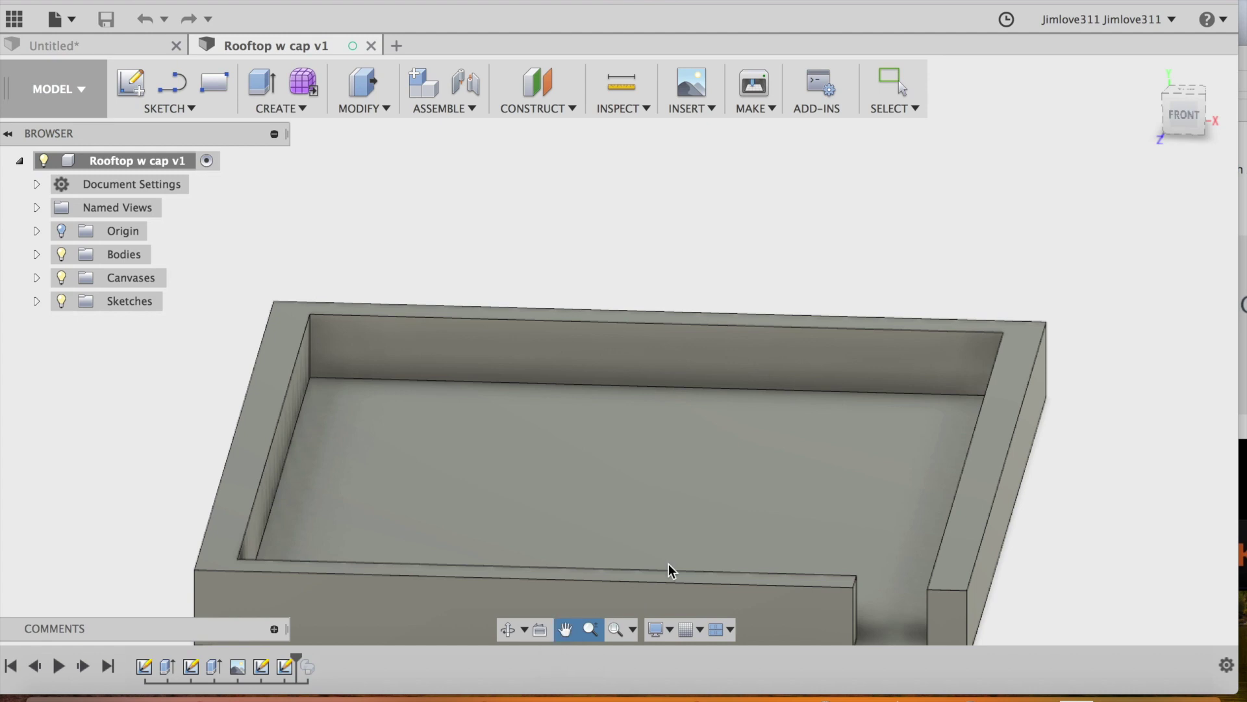
drag(753, 530, 633, 362)
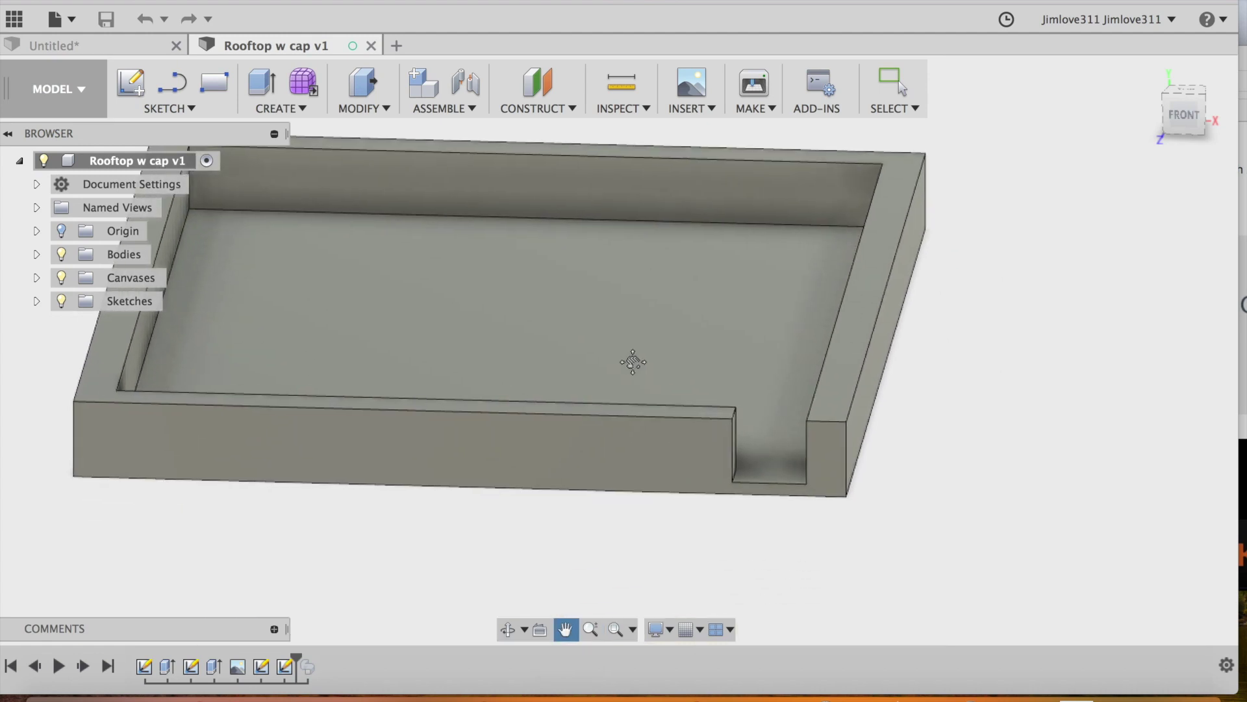
key(Escape)
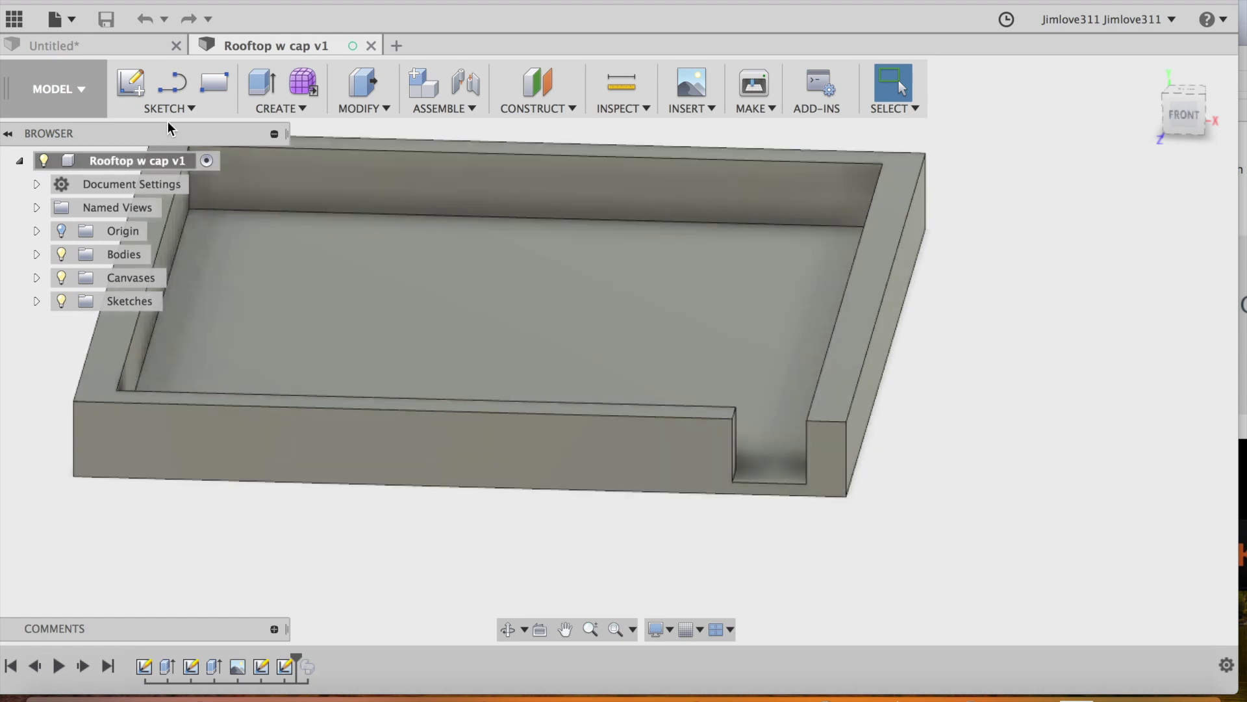
Step: Create a sketch on the front wall face, zoomed in on its end section, with Line active
click(168, 110)
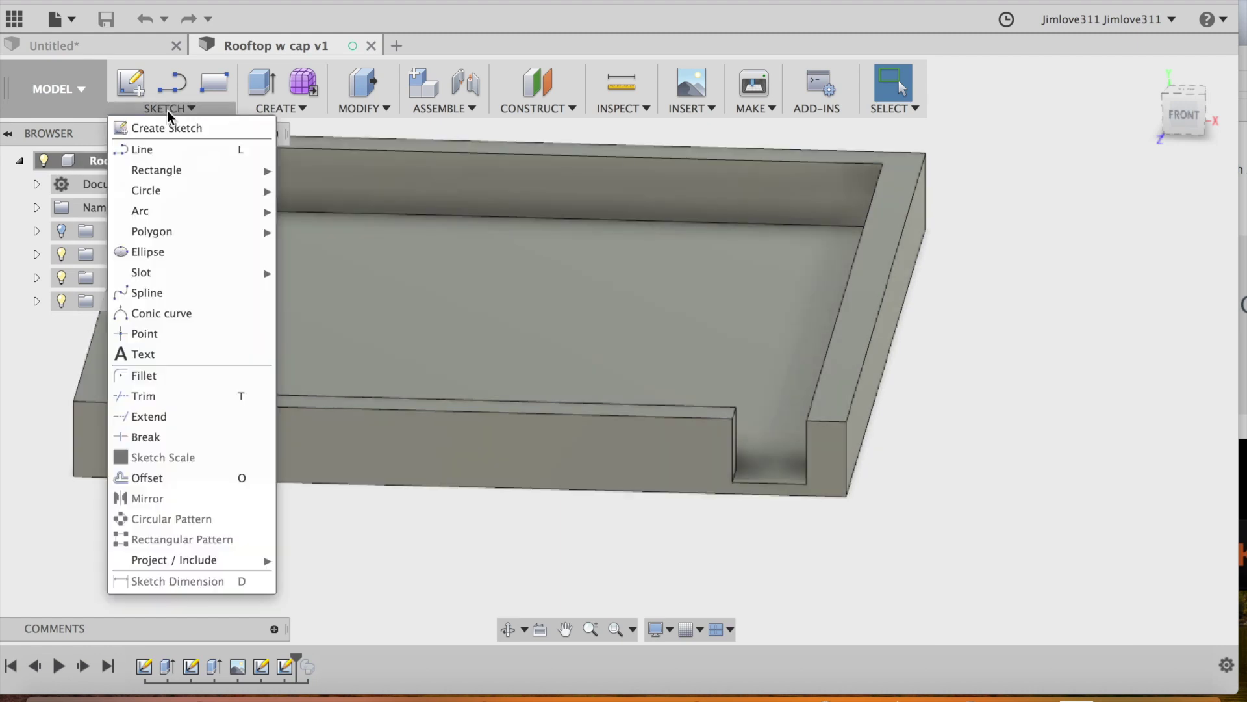
click(169, 124)
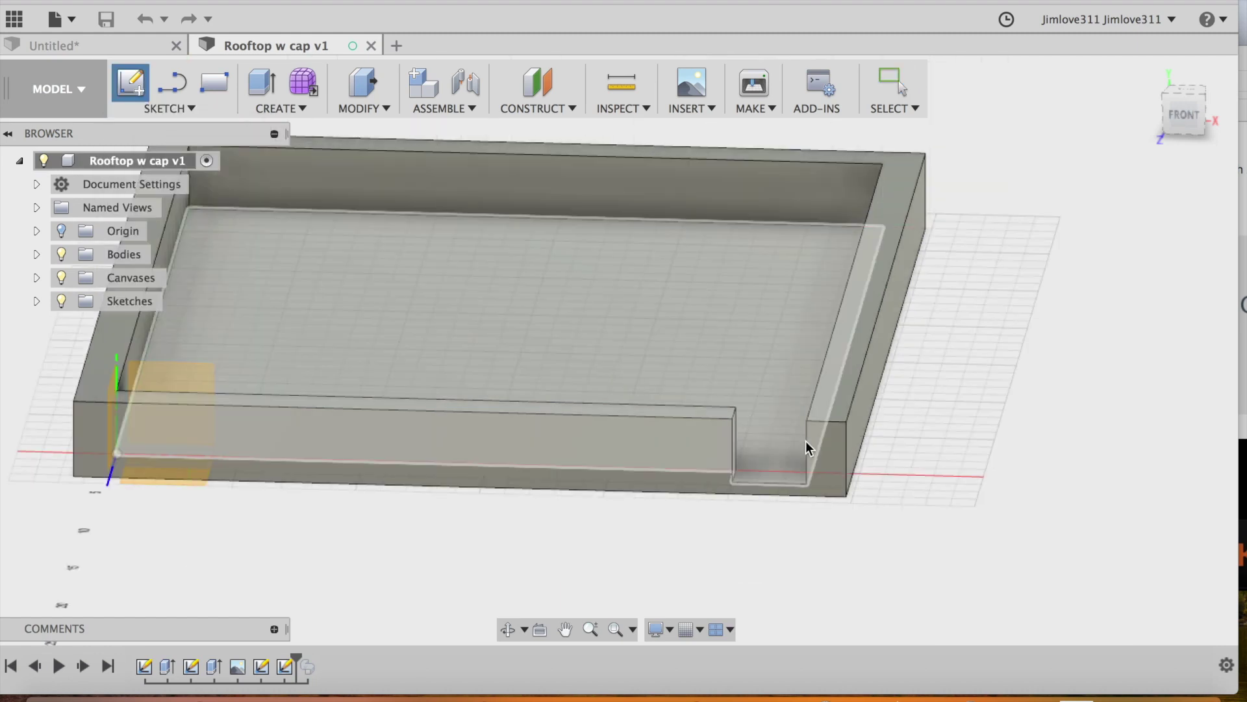
click(826, 452)
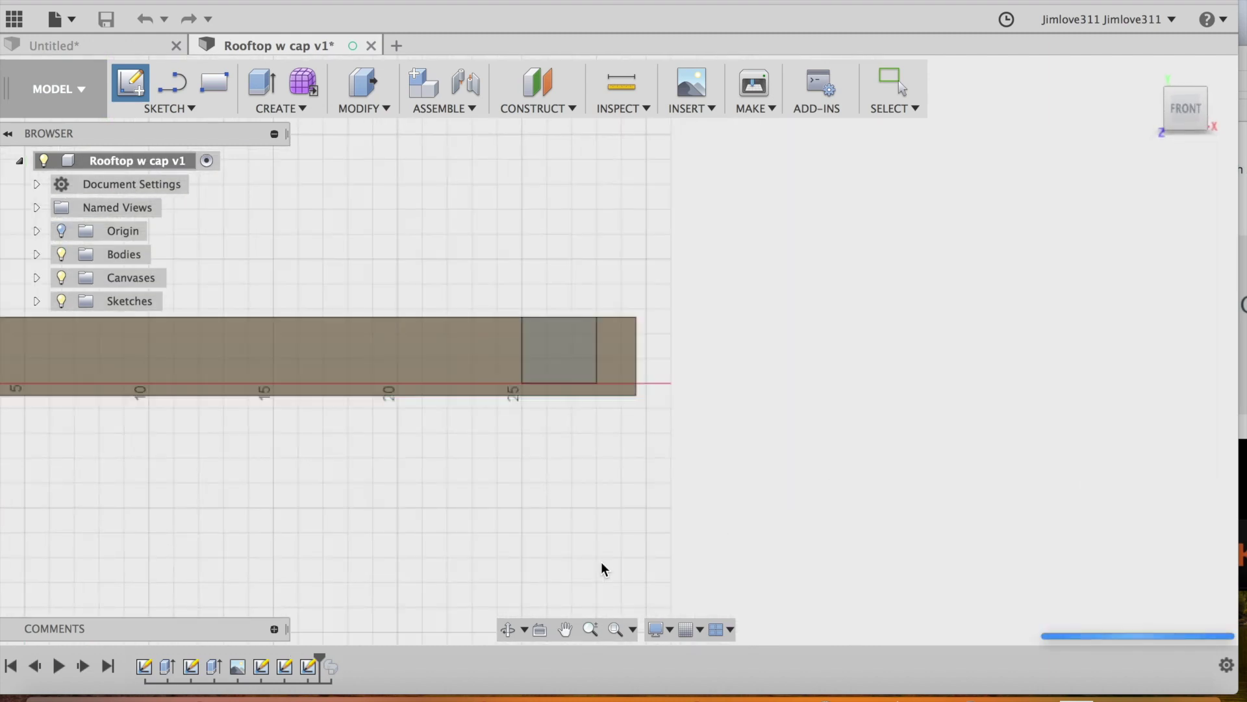
click(590, 628)
drag(606, 454, 599, 553)
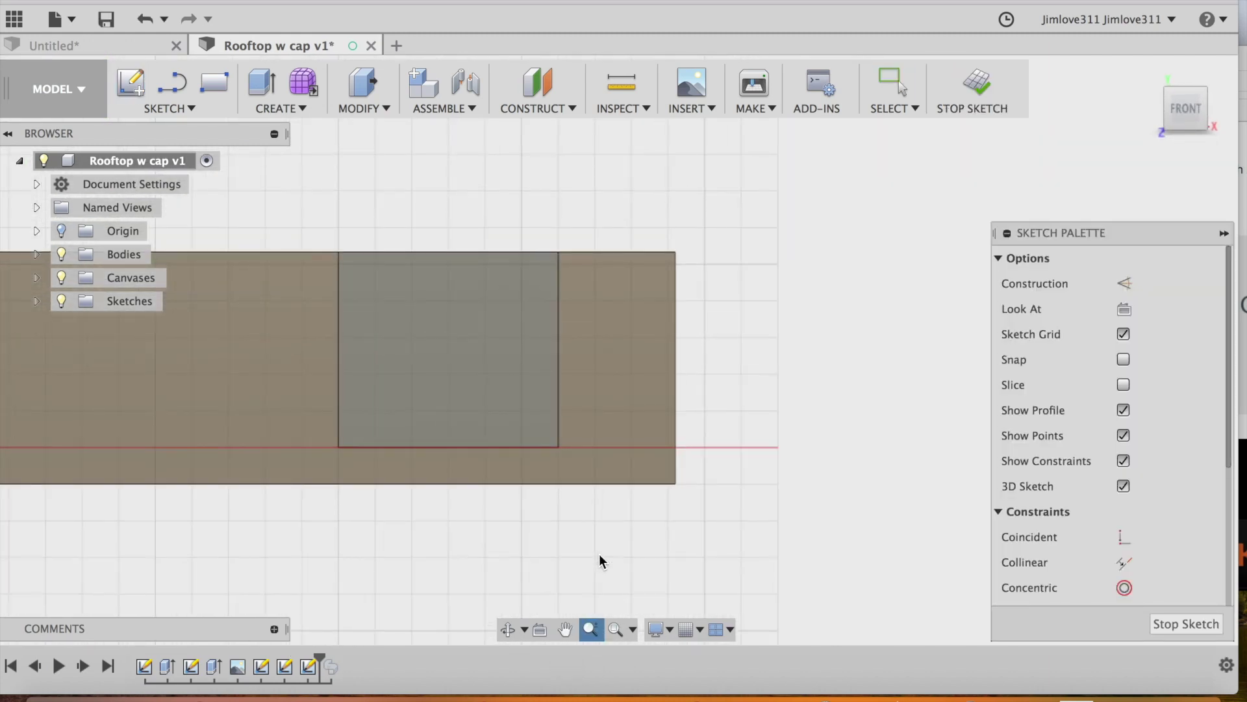
click(567, 631)
drag(601, 442, 598, 529)
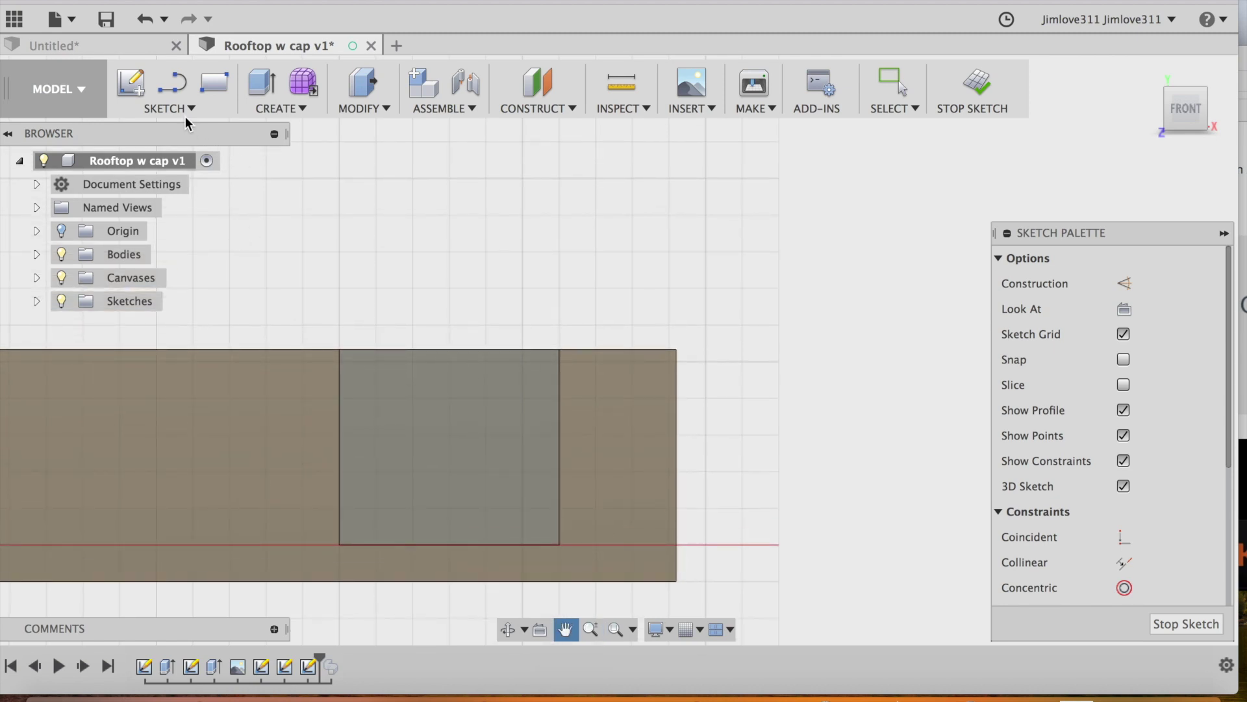
click(166, 108)
click(165, 149)
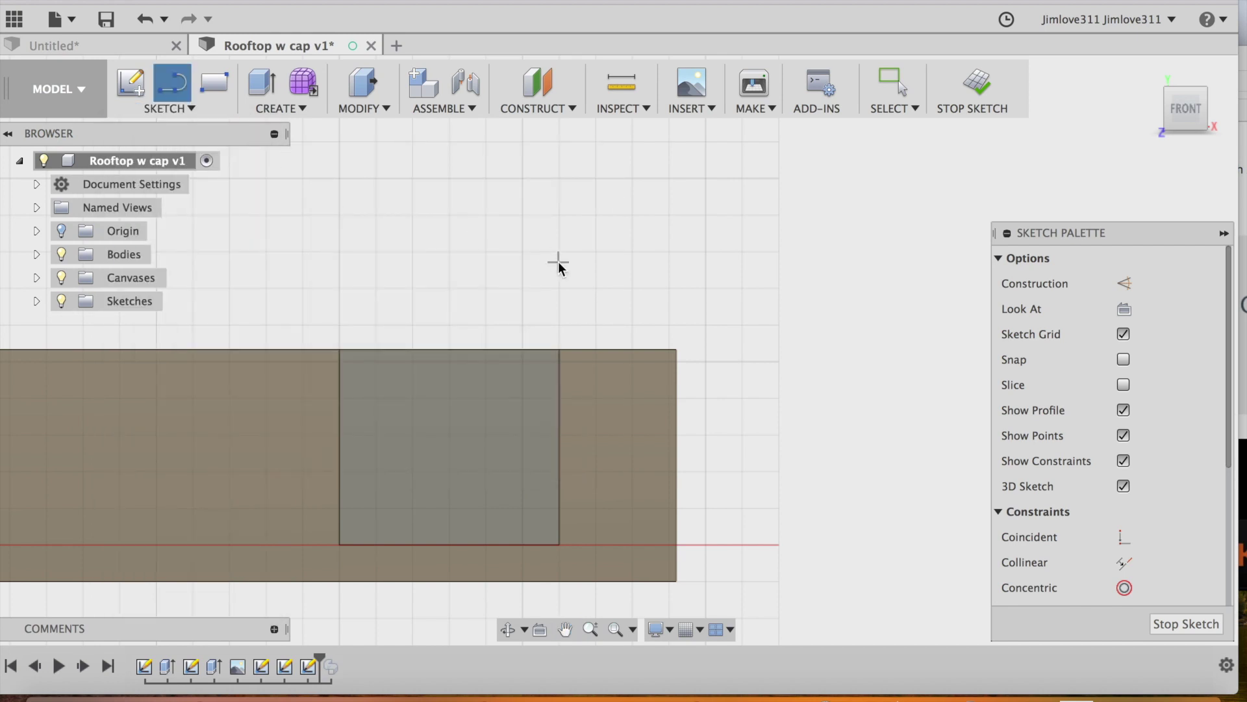
Step: Draw a line along the wall top and a 2" vertical rise at its outer edge
click(560, 350)
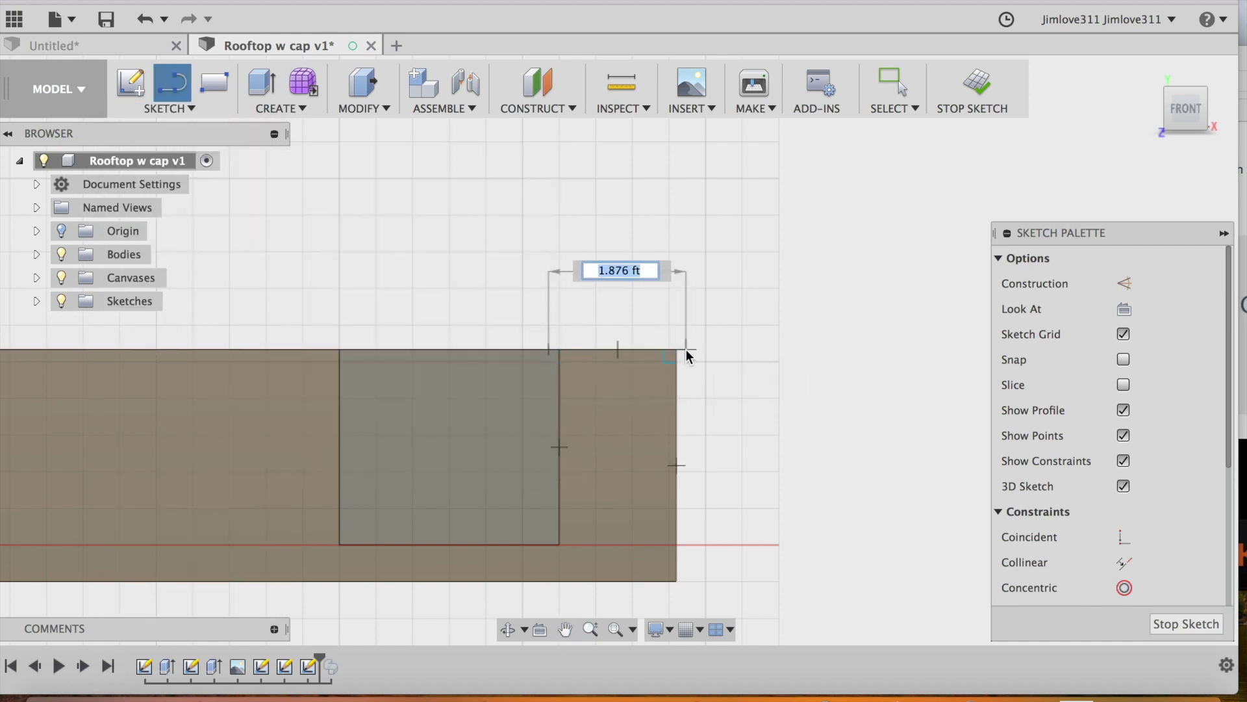
click(688, 351)
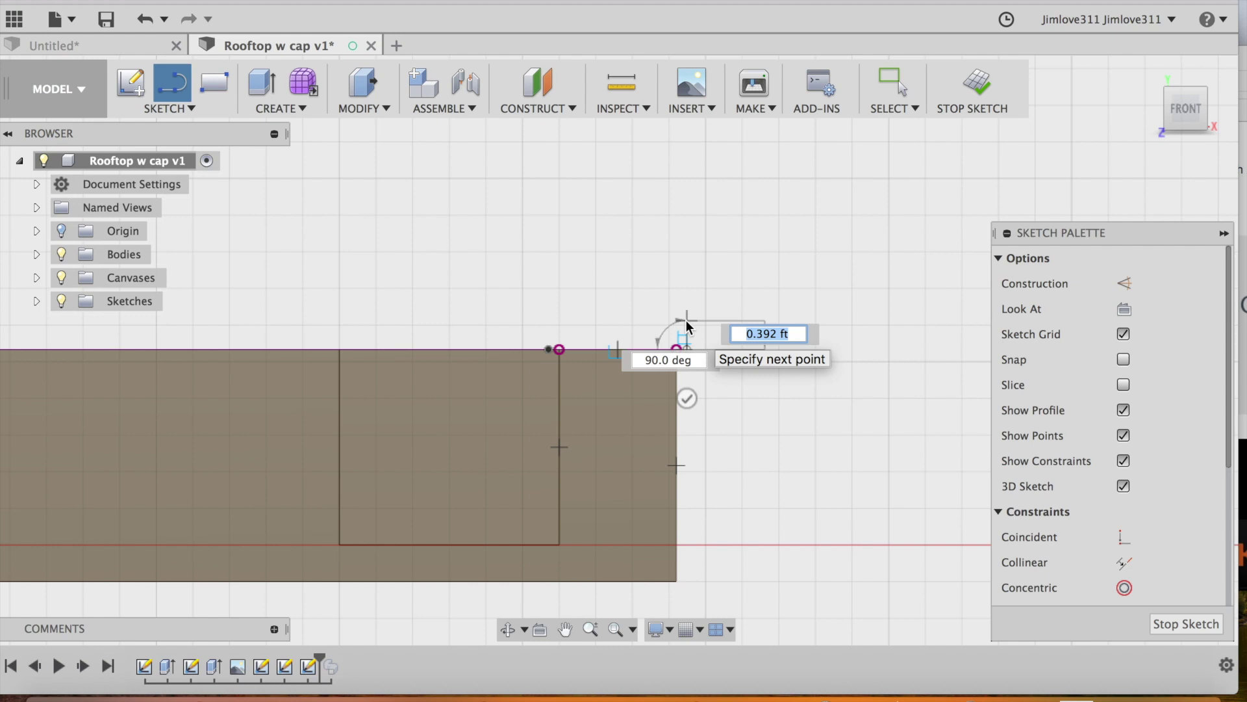
text(2")
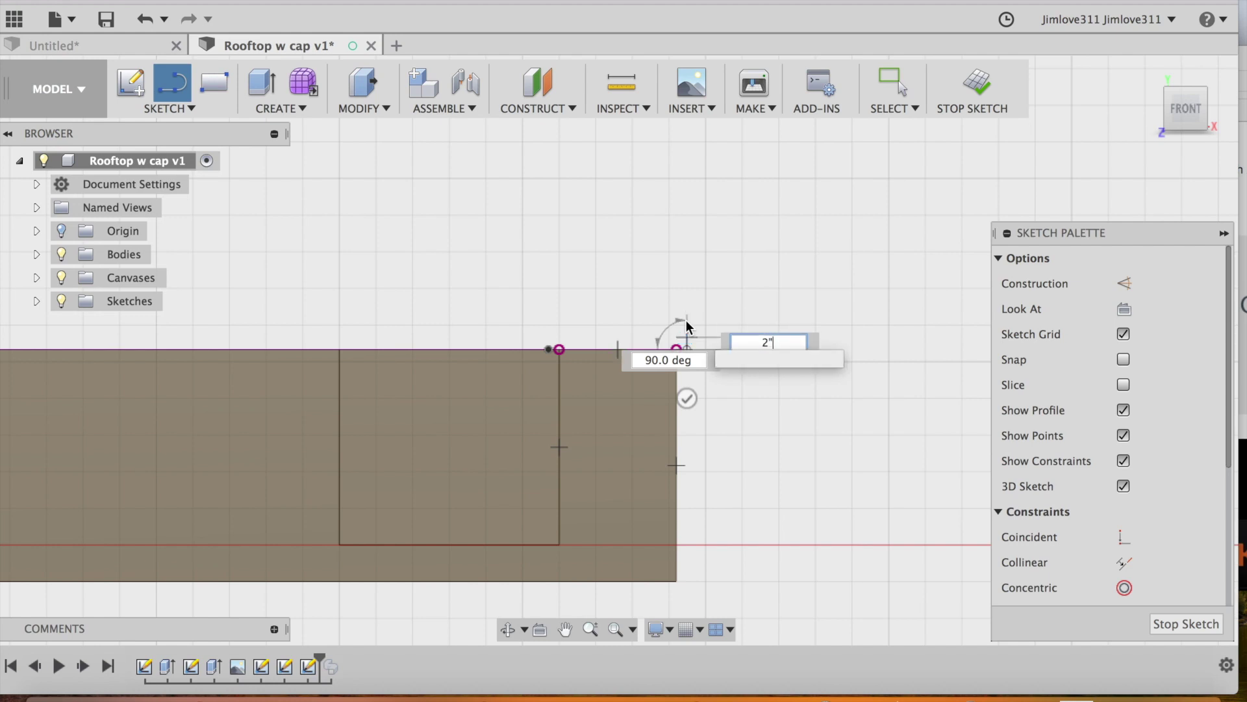
key(Return)
key(Escape)
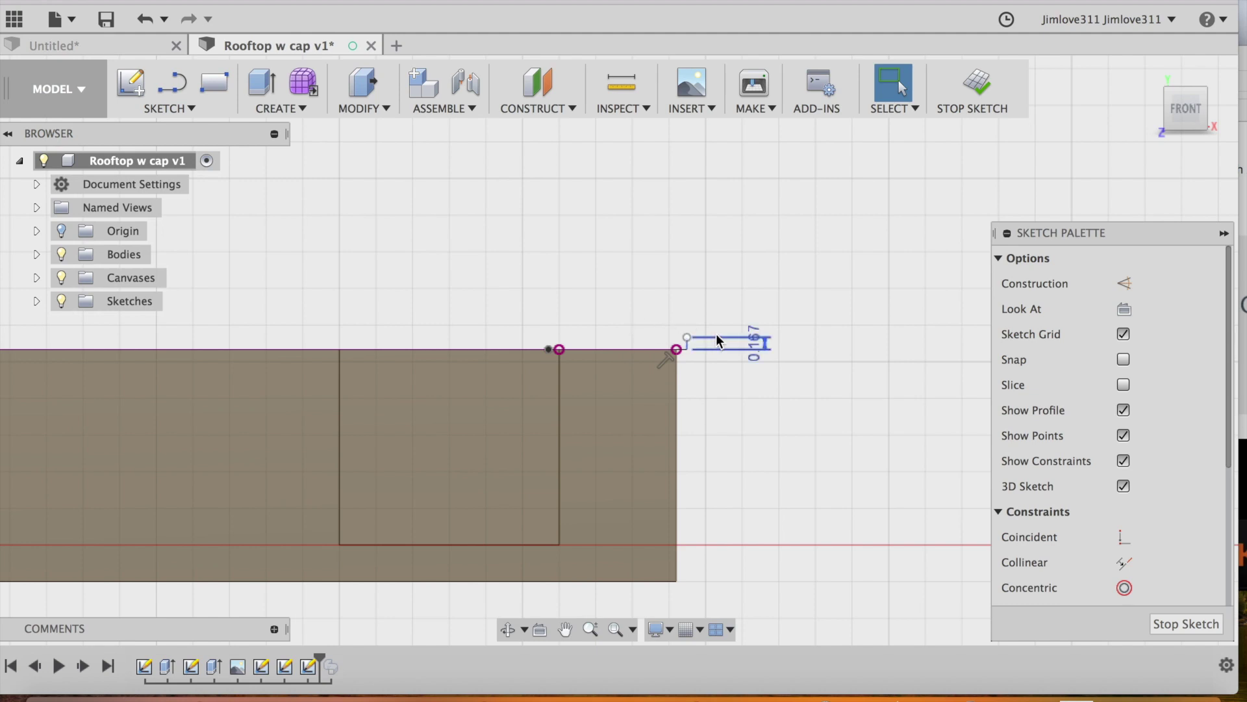
Step: Draw two sloped roof lines meeting at a peak, shifting the left endpoint slightly outward
key(l)
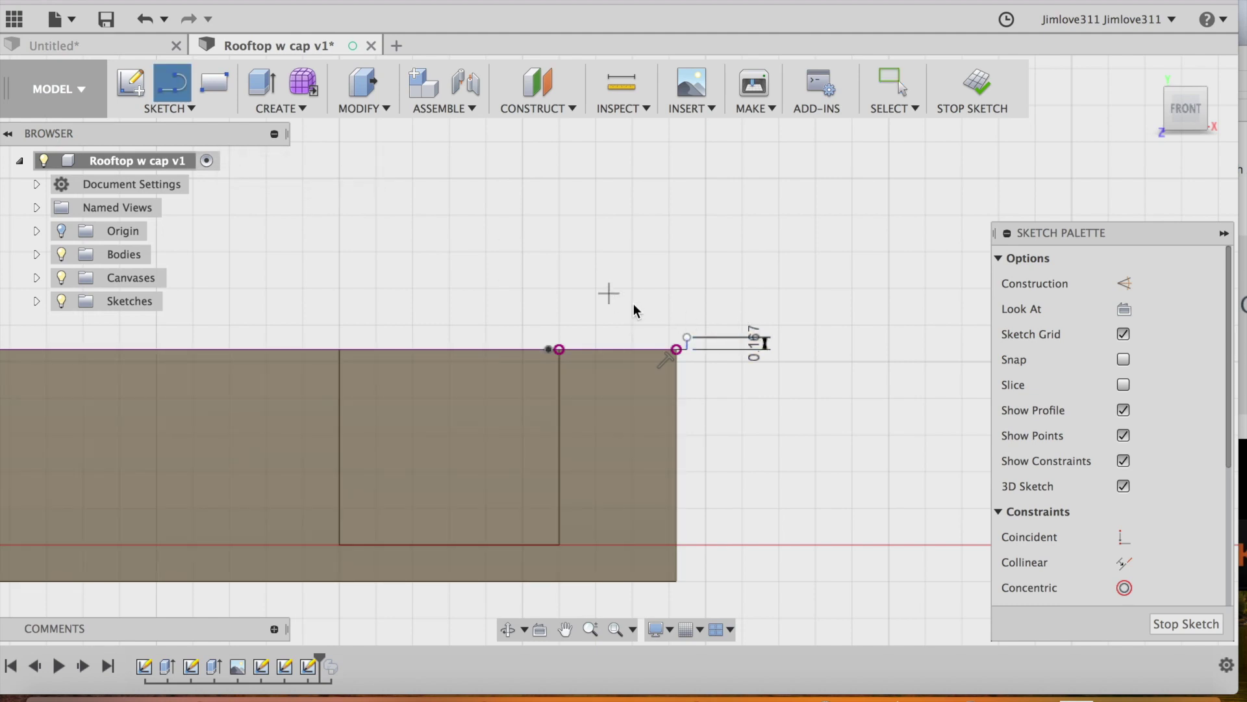
click(688, 337)
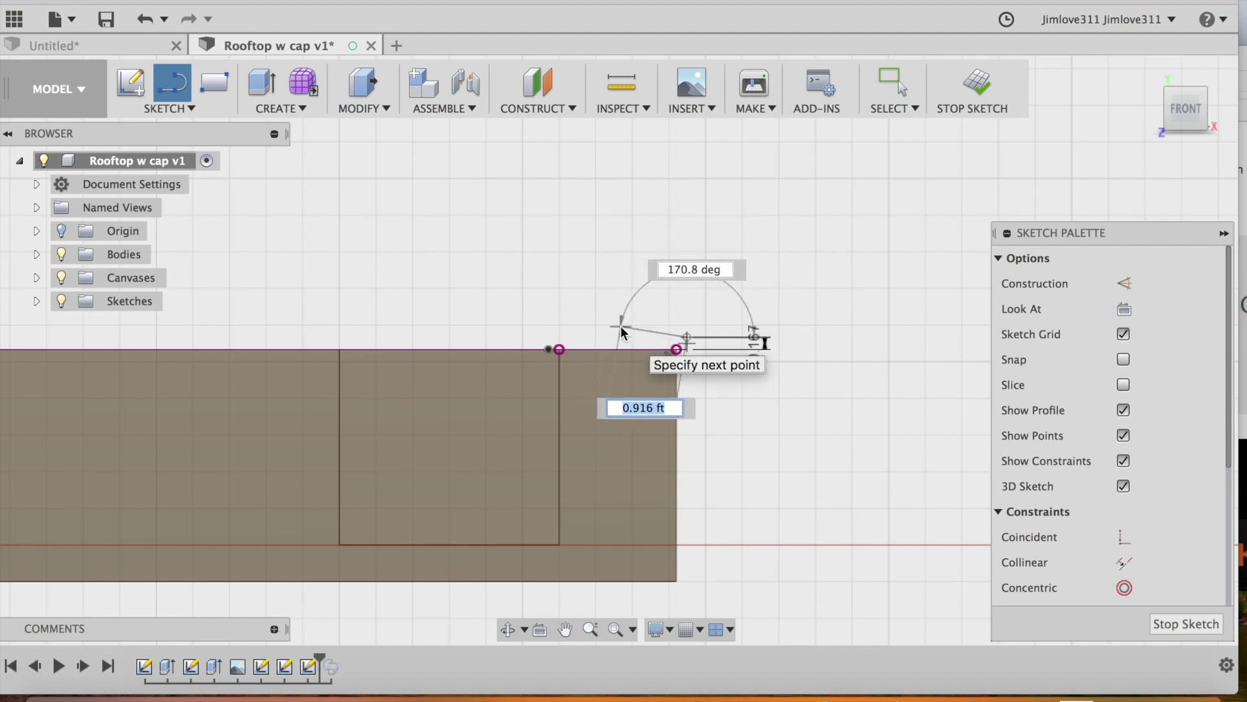
click(621, 325)
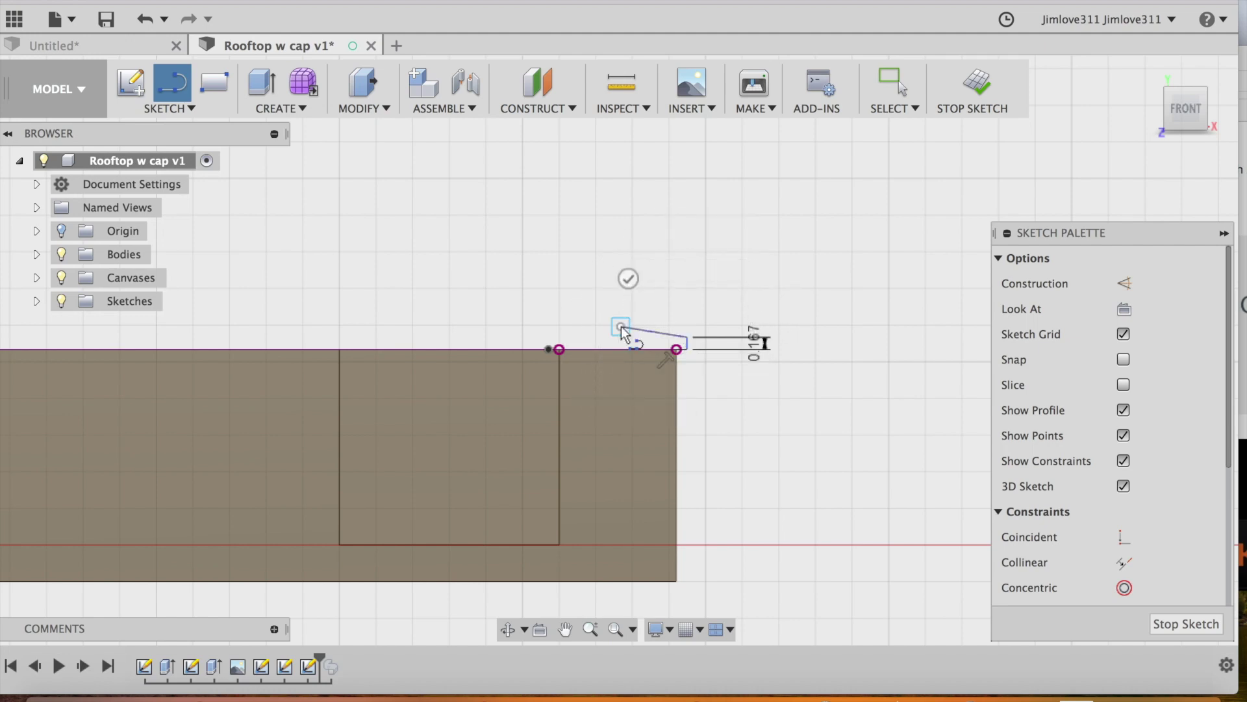
click(560, 338)
key(Escape)
drag(561, 342, 545, 341)
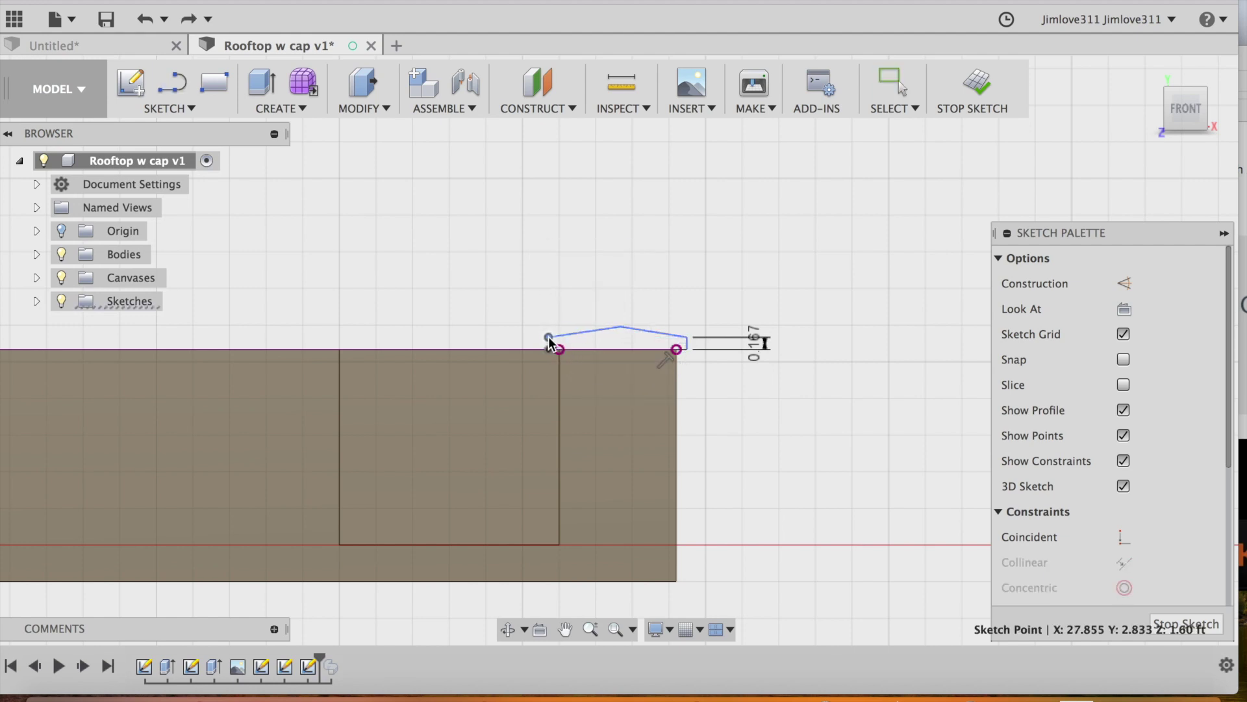
Step: Close the profile with a short line down to the wall top and zoom in
key(l)
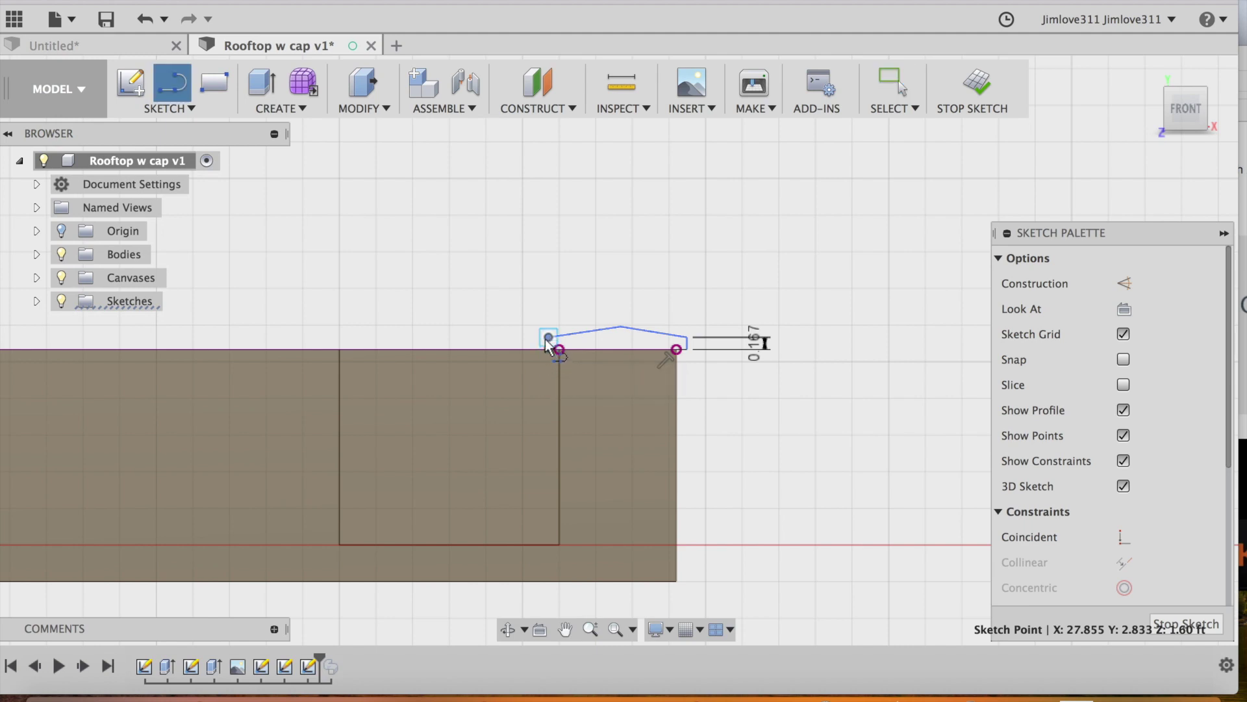
click(549, 337)
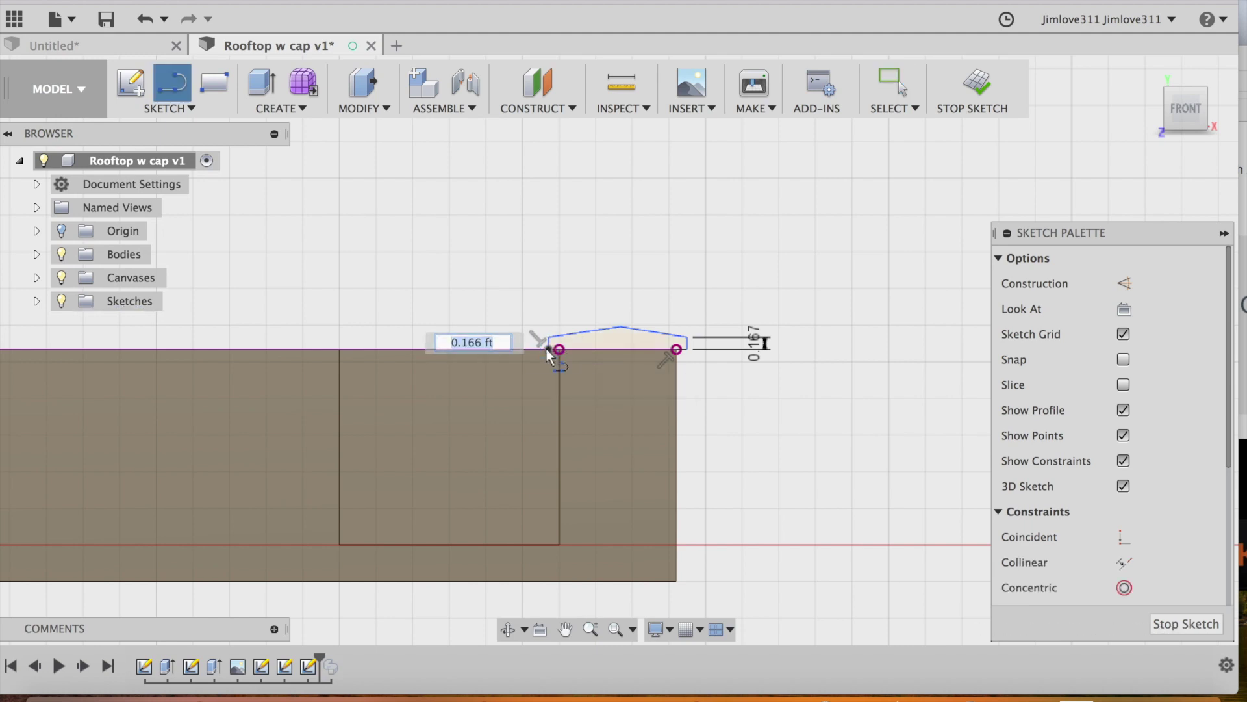
click(550, 349)
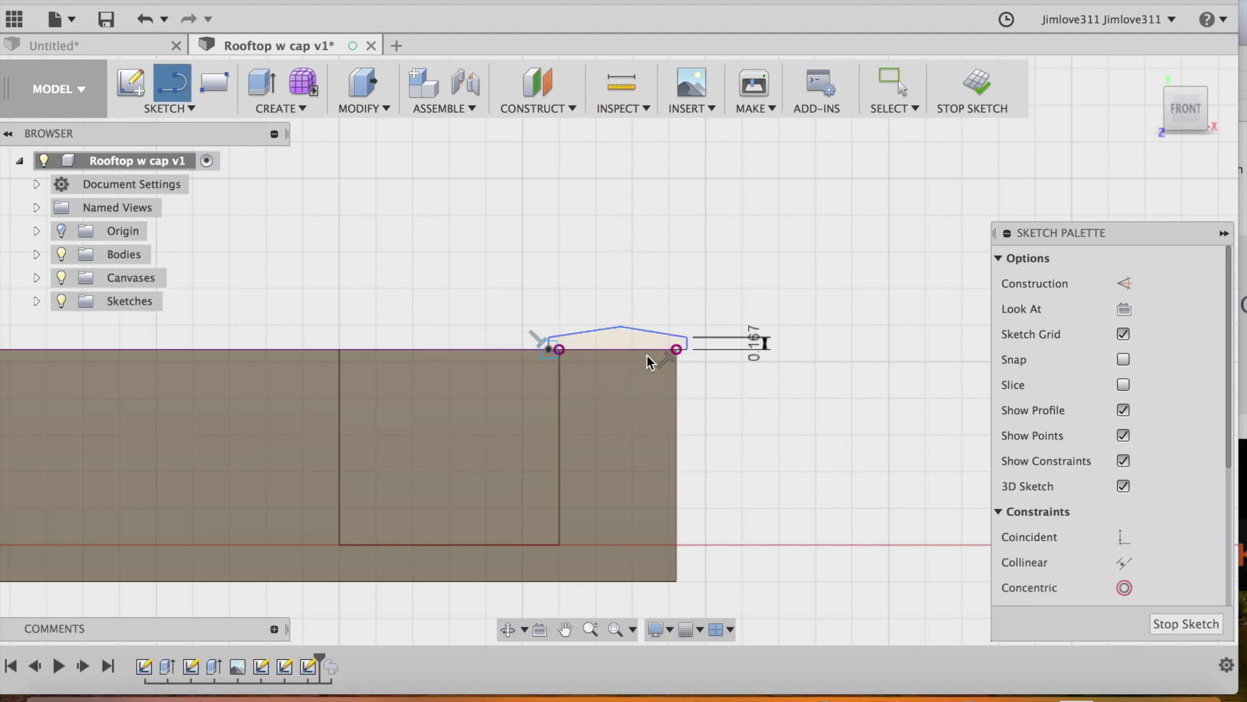
click(590, 629)
mouse_move(605, 546)
mouse_down()
mouse_move(612, 481)
mouse_move(608, 537)
mouse_up()
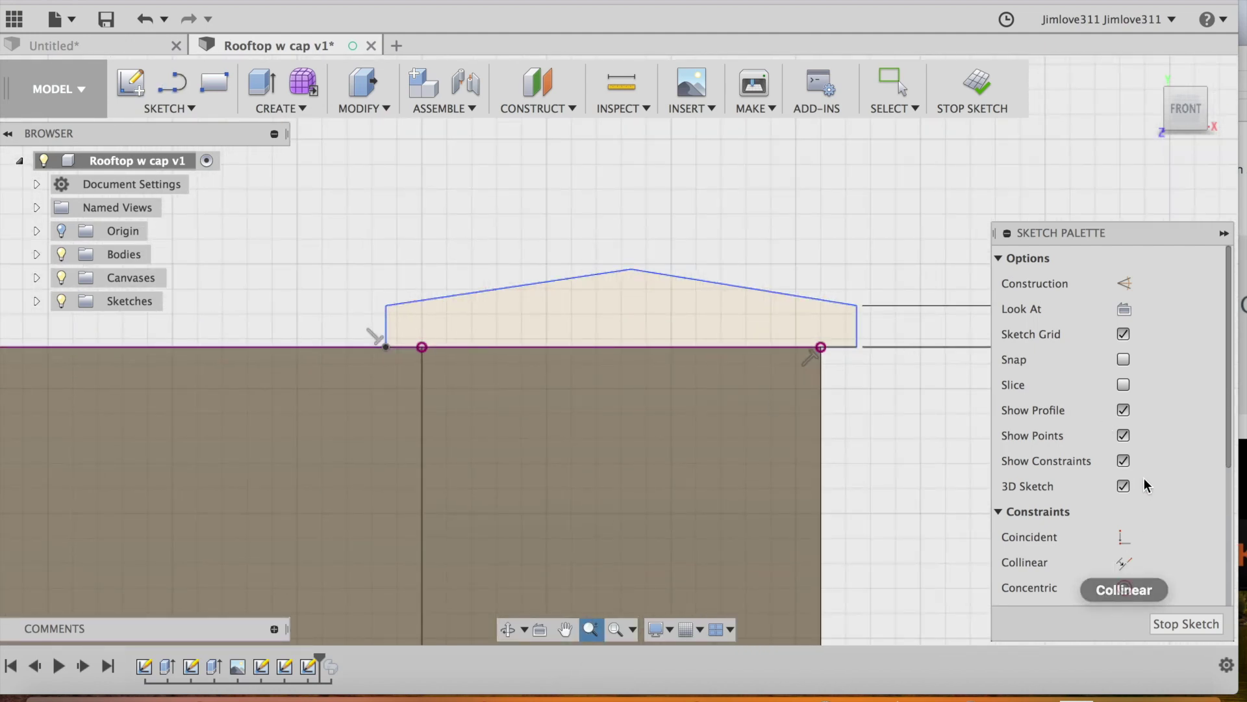
Step: Make the cap's left side vertical and equal in length to the right side
scroll(1147, 484, down, 5)
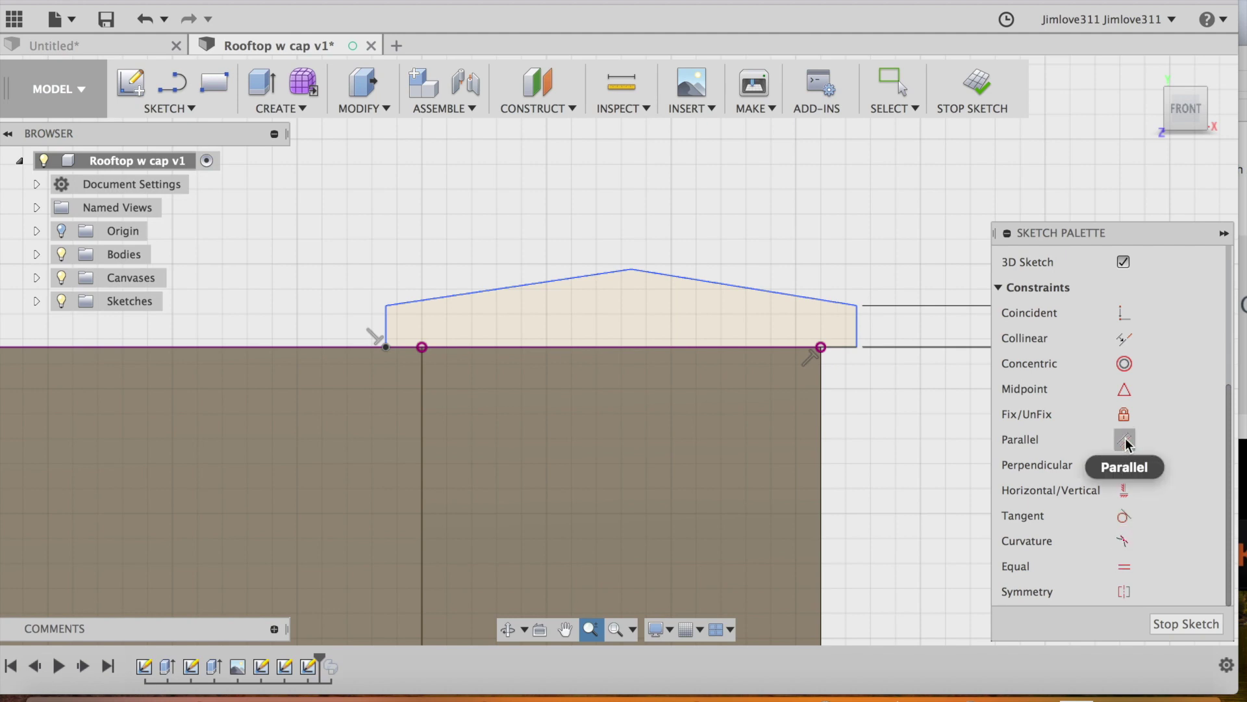
click(1124, 492)
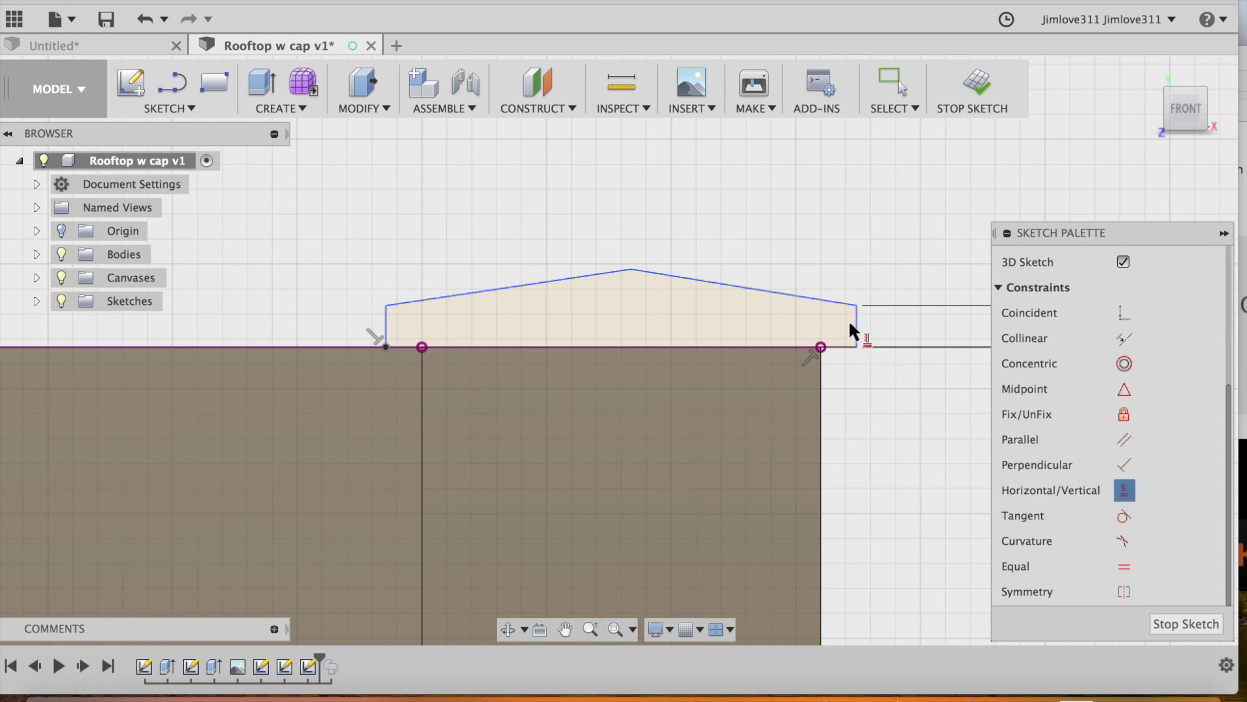
click(380, 321)
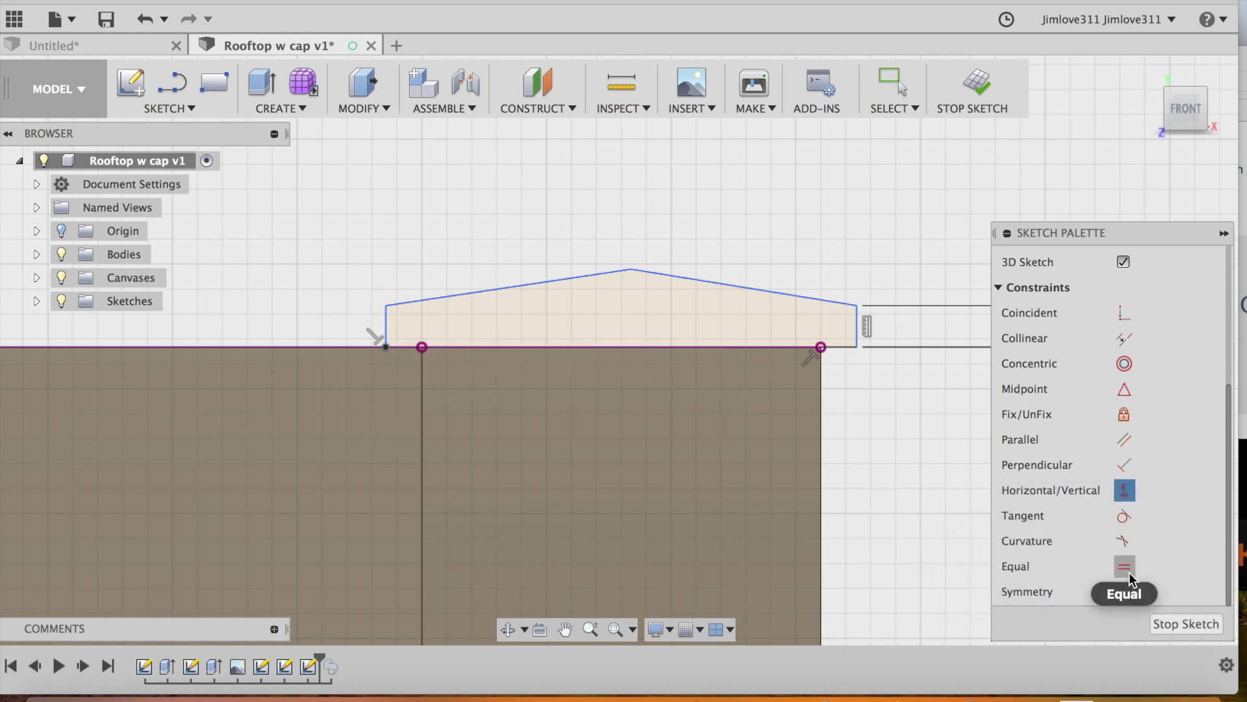
click(1128, 570)
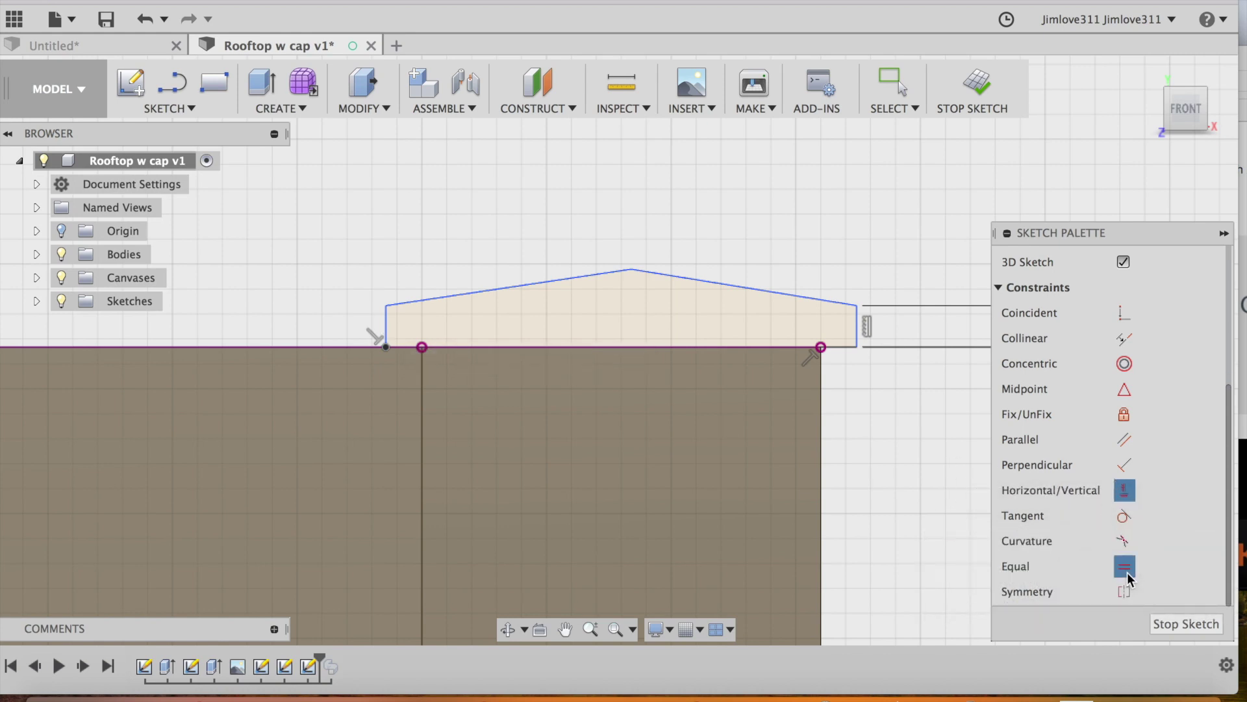
click(856, 326)
click(387, 326)
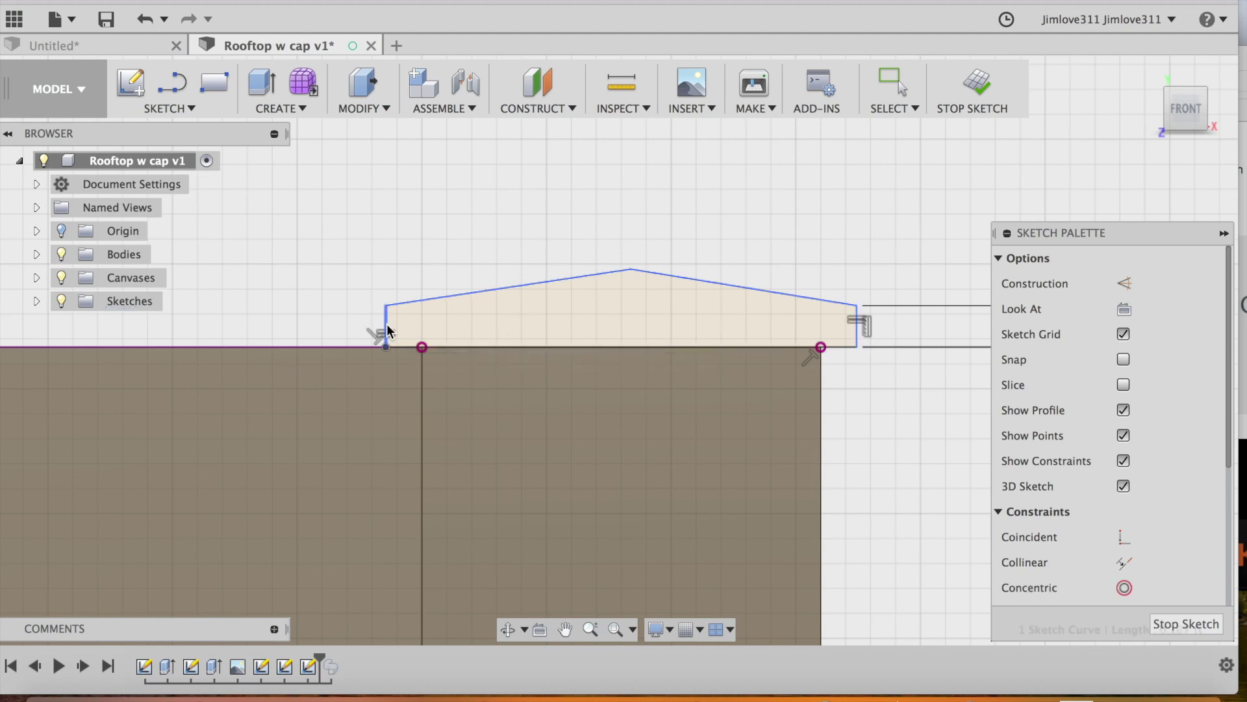
Step: Constrain the two roof slopes equal to center the peak, then finish the sketch
click(468, 295)
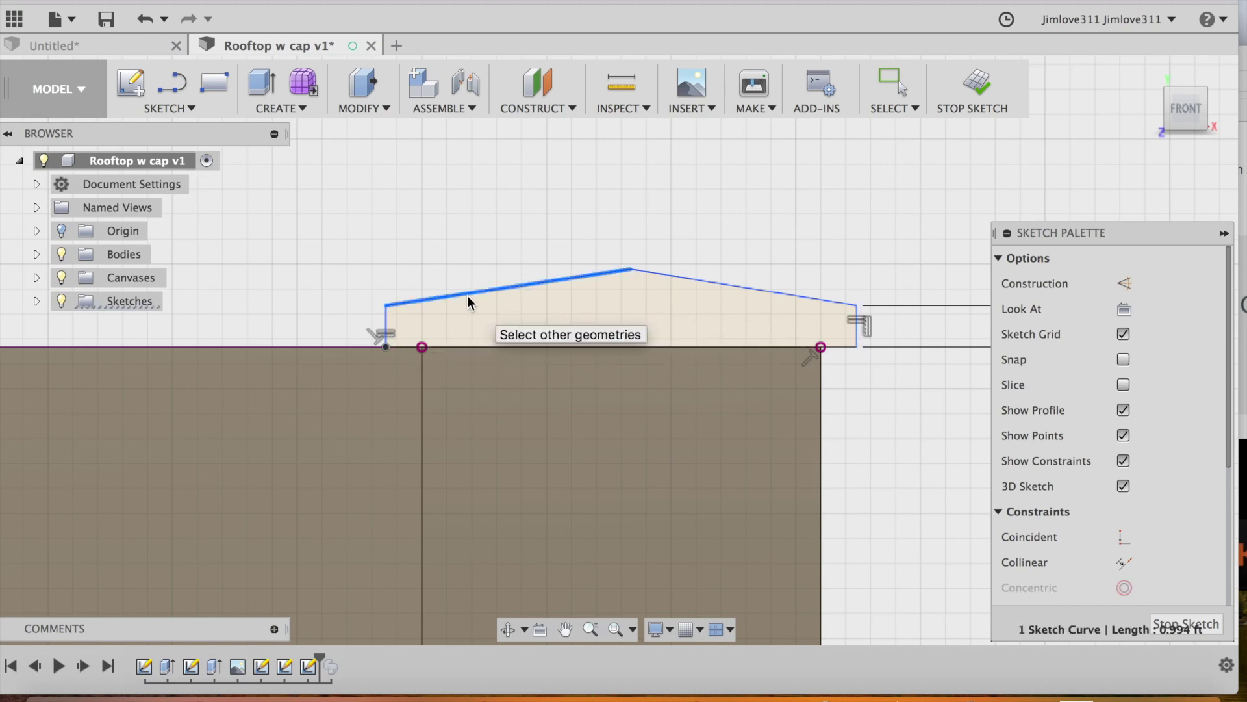
click(670, 276)
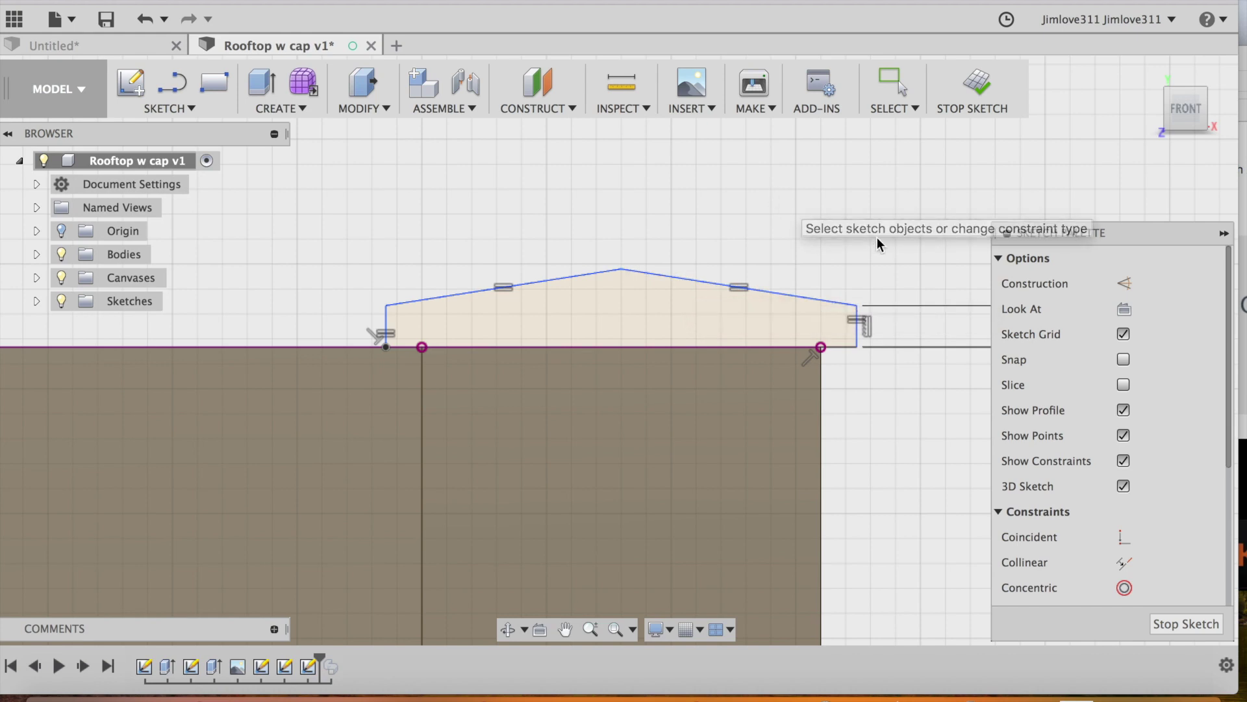
key(Escape)
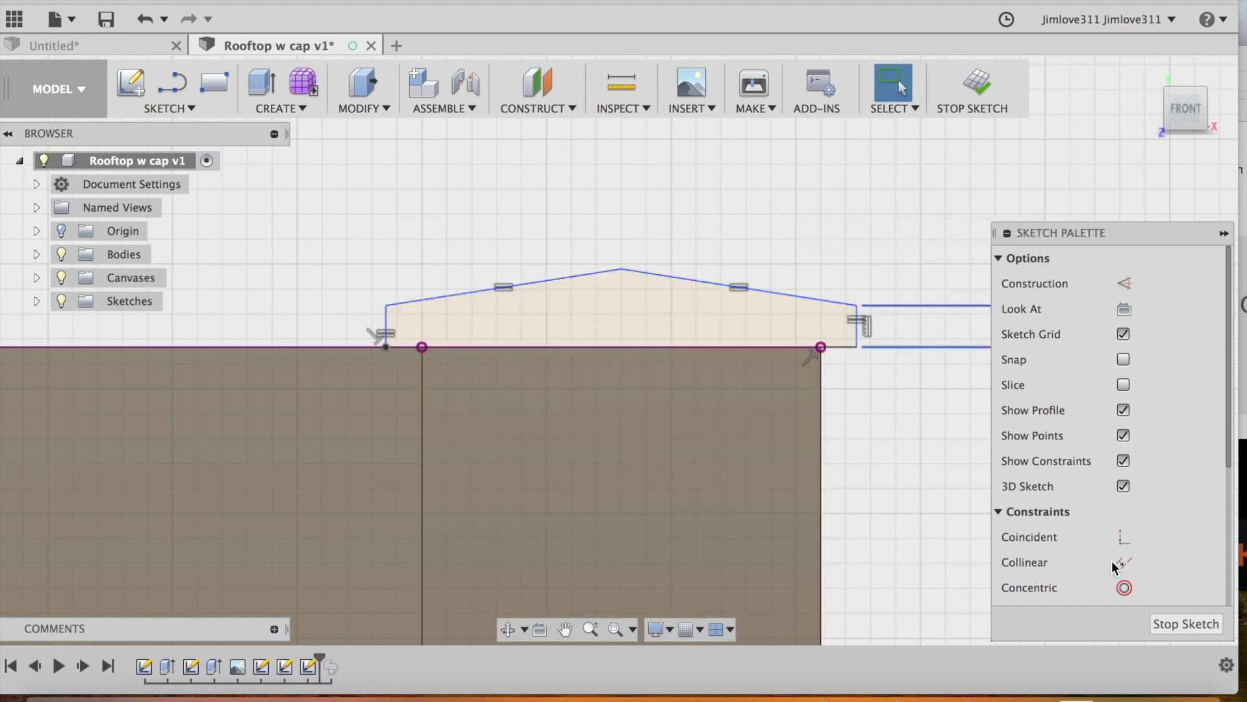
click(1185, 623)
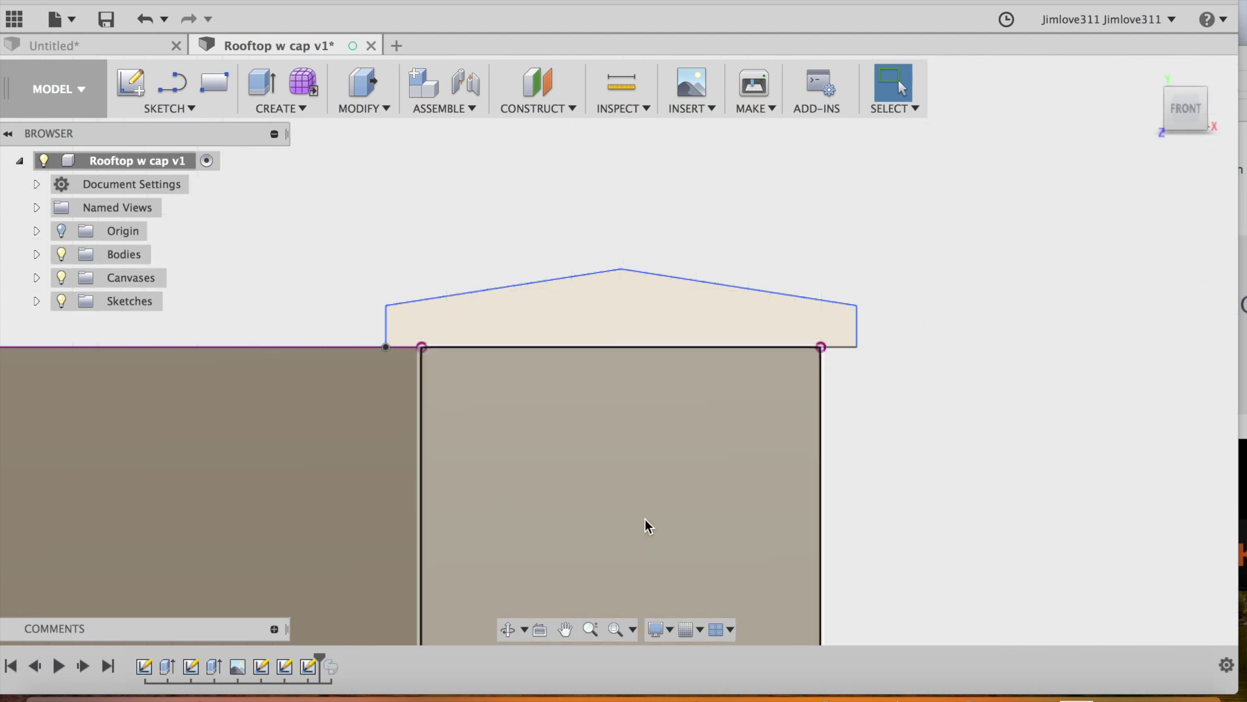
Step: Orbit, zoom and pan to frame the whole tray in a tilted 3D view
click(508, 629)
drag(557, 445, 548, 494)
click(592, 629)
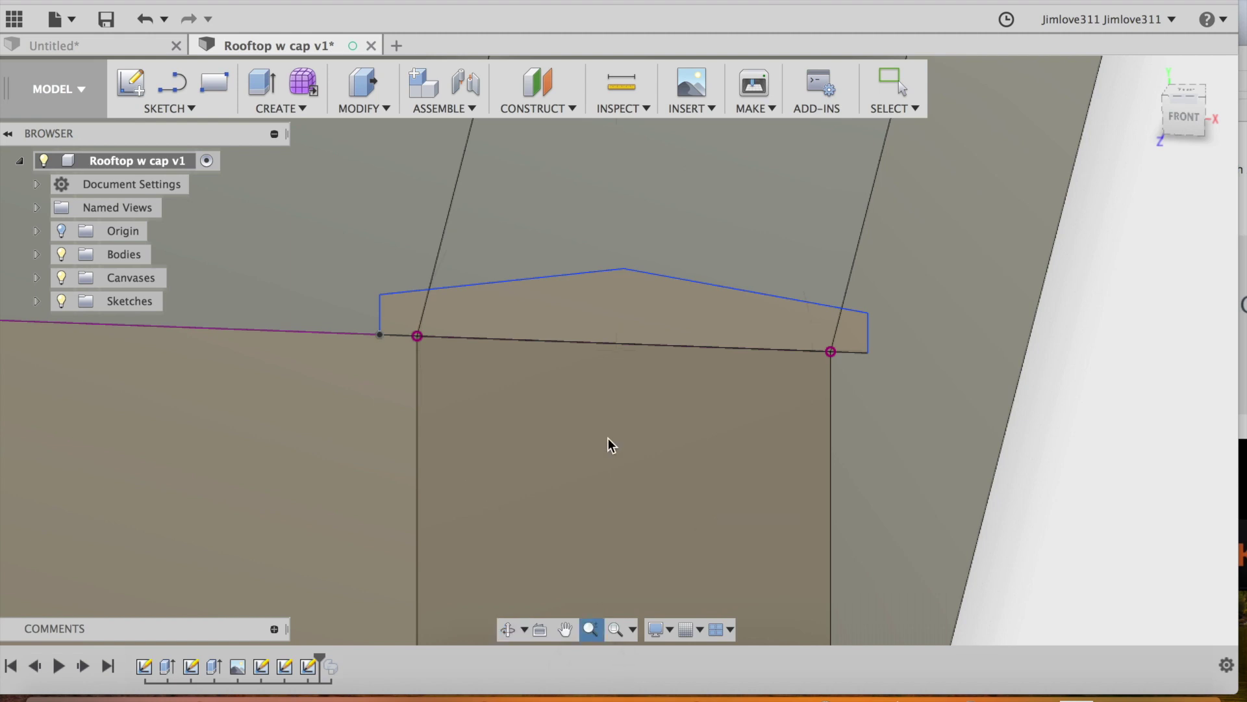
drag(609, 440, 625, 323)
scroll(626, 324, down, 1)
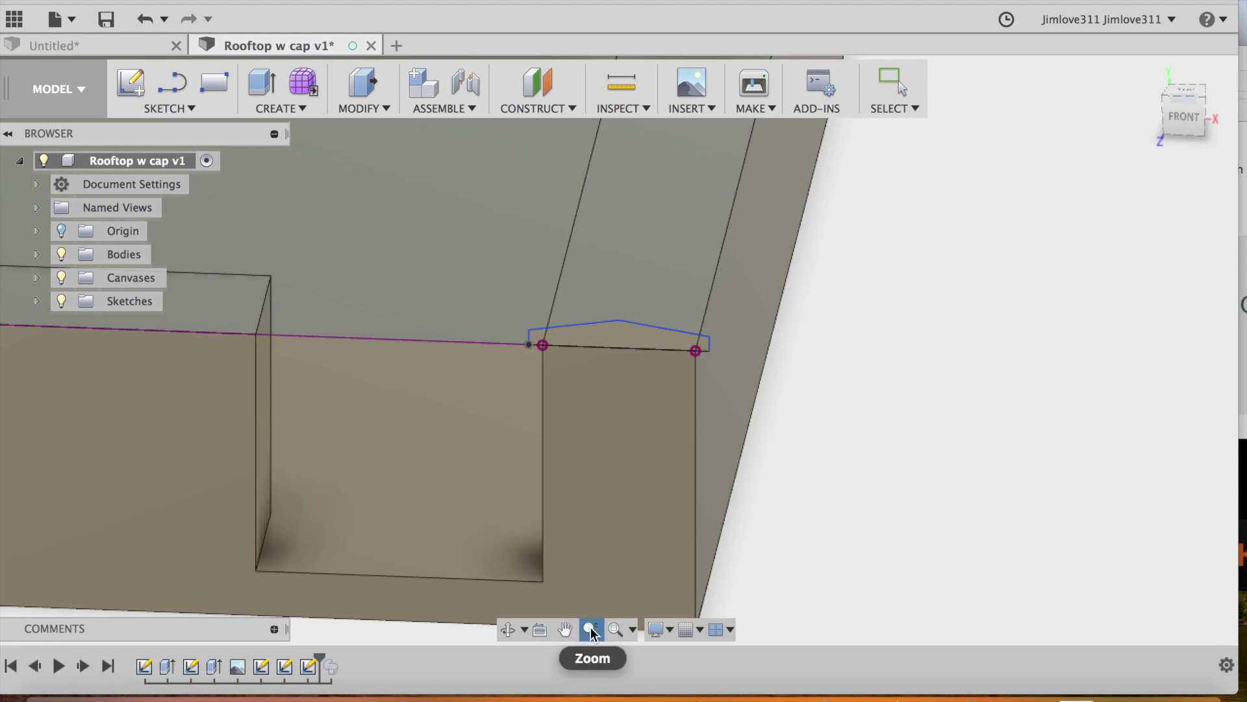
drag(608, 430, 614, 299)
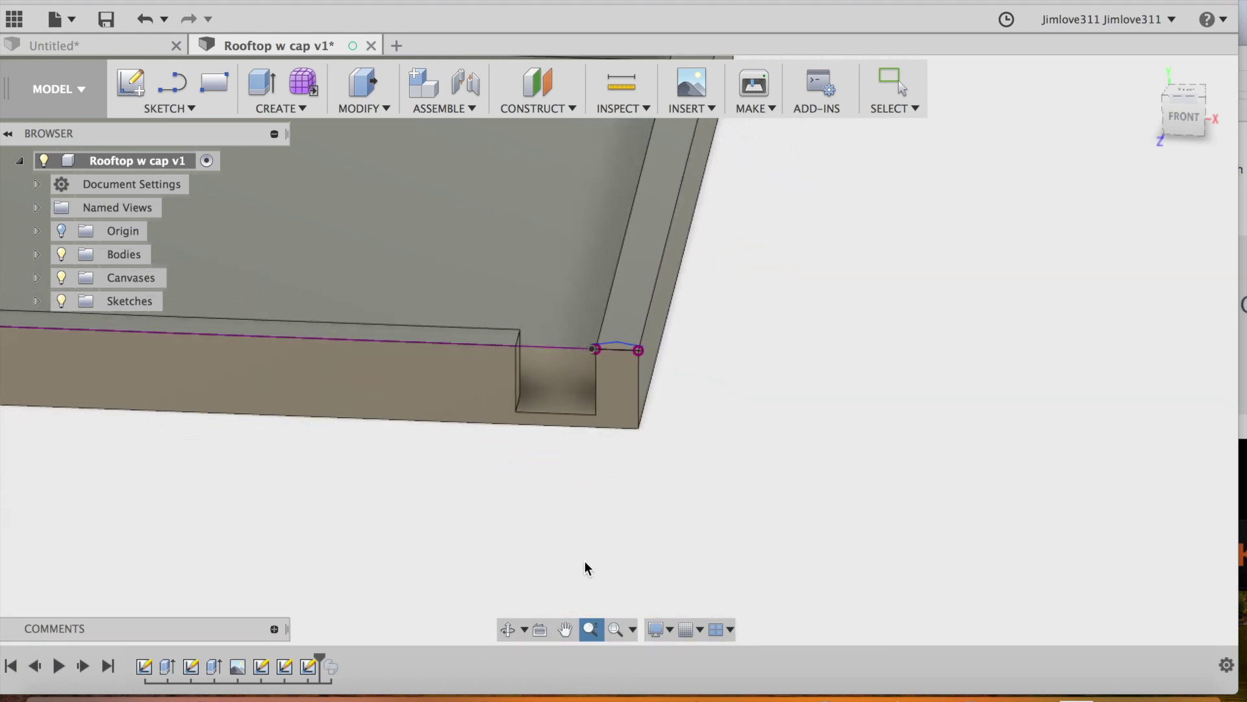
click(565, 628)
drag(495, 403, 923, 584)
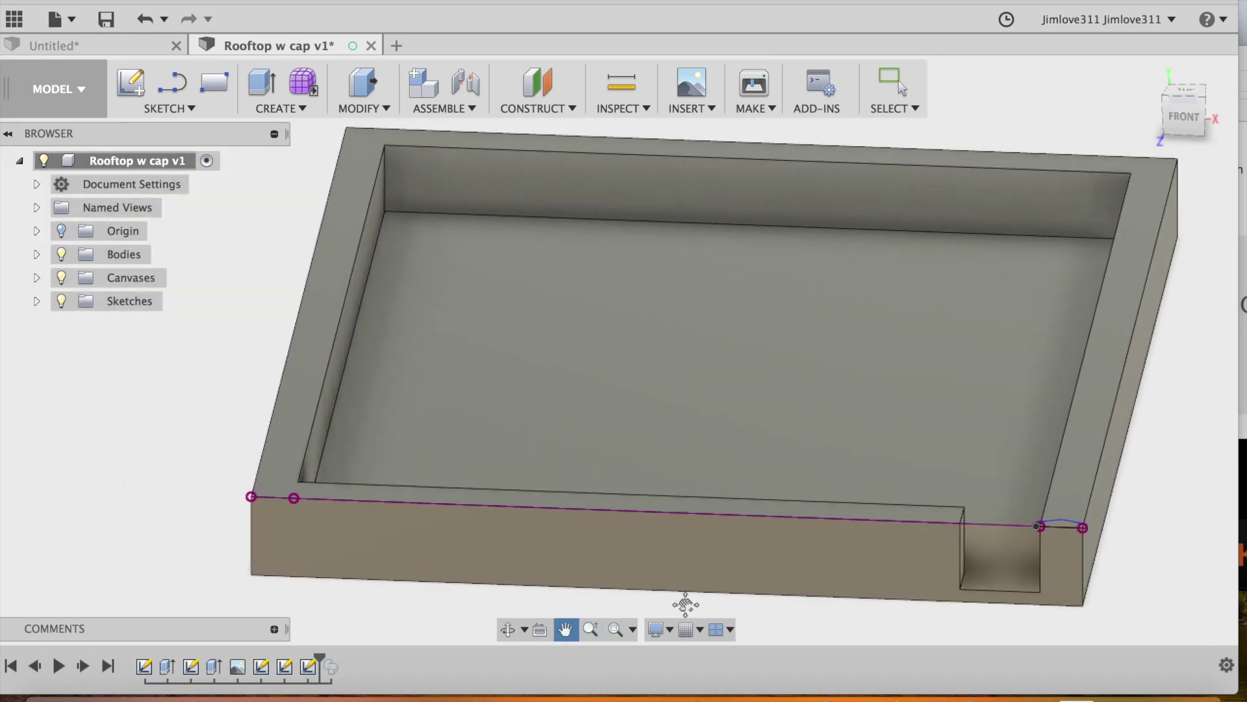
Step: Start a sketch on the wall's top face and center the whole wall outline from above
click(183, 109)
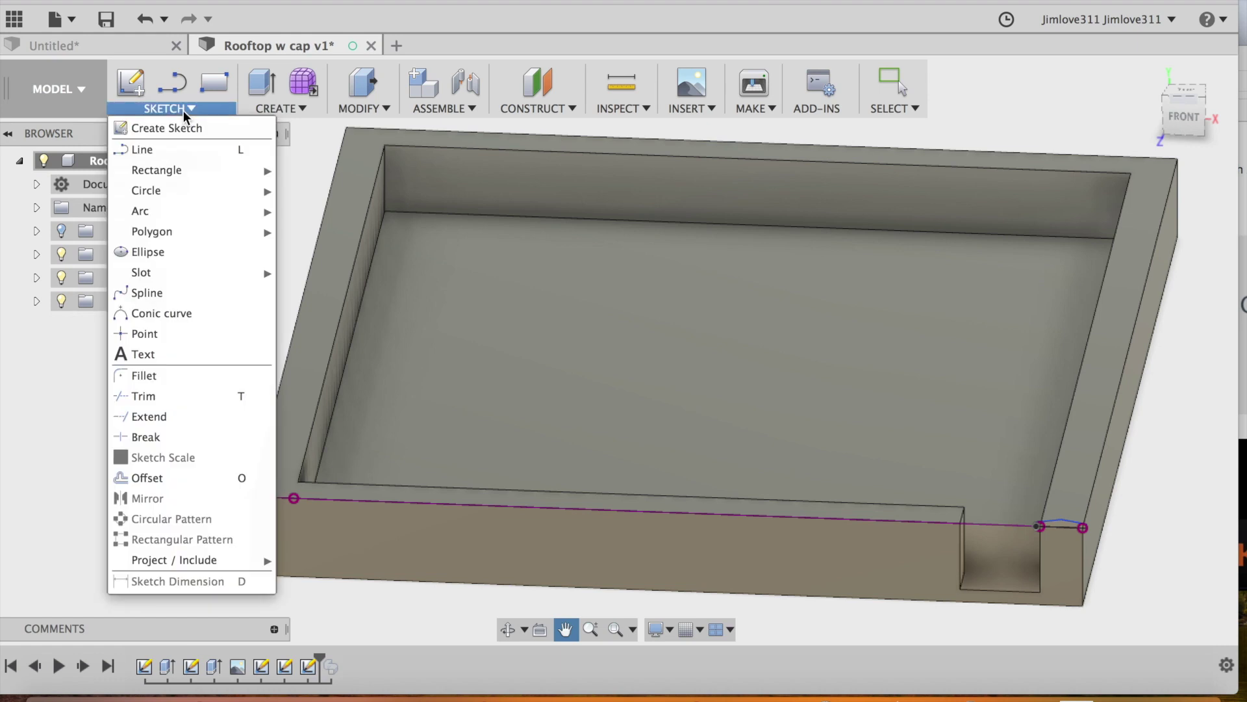
click(178, 151)
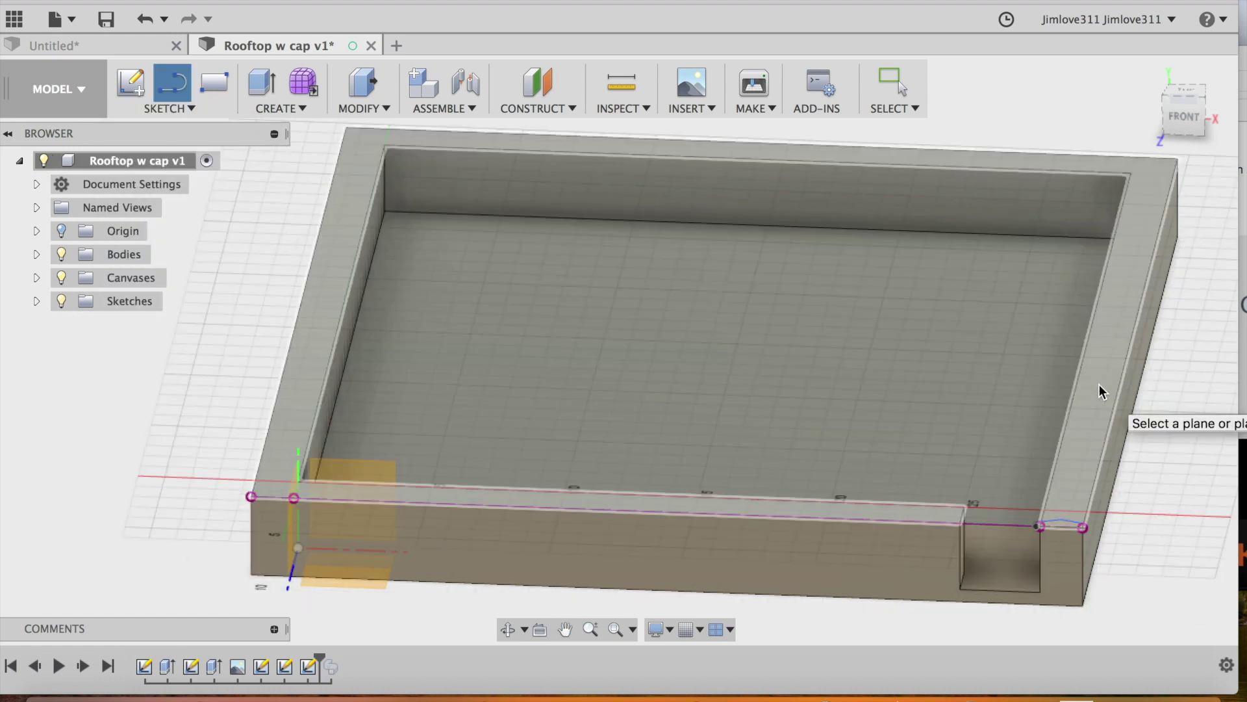
click(1099, 384)
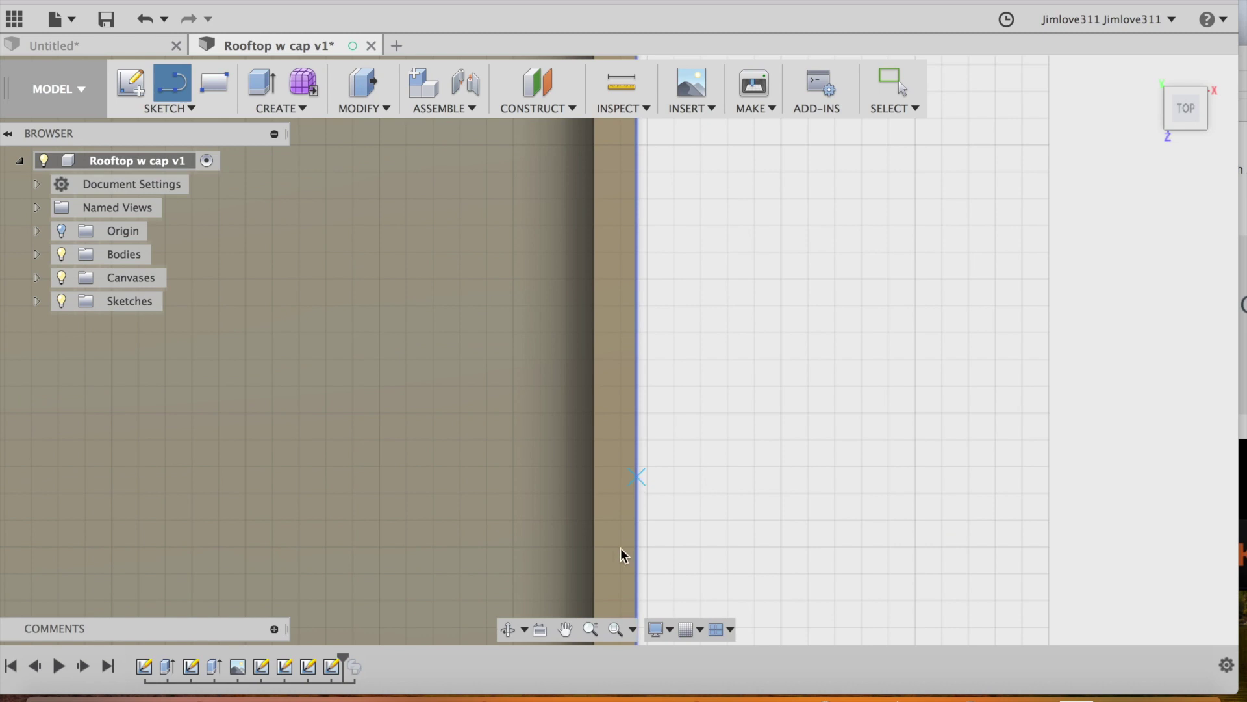
click(591, 629)
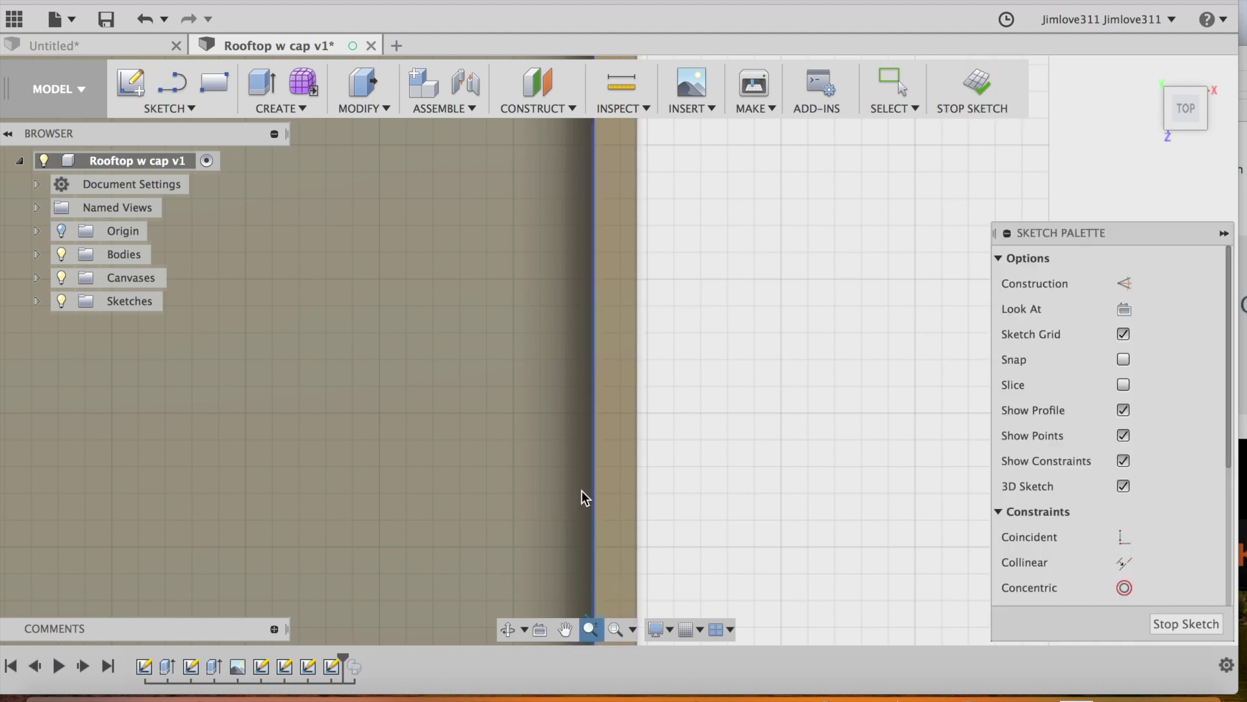
mouse_move(582, 490)
mouse_down()
mouse_move(579, 521)
mouse_move(571, 408)
mouse_up()
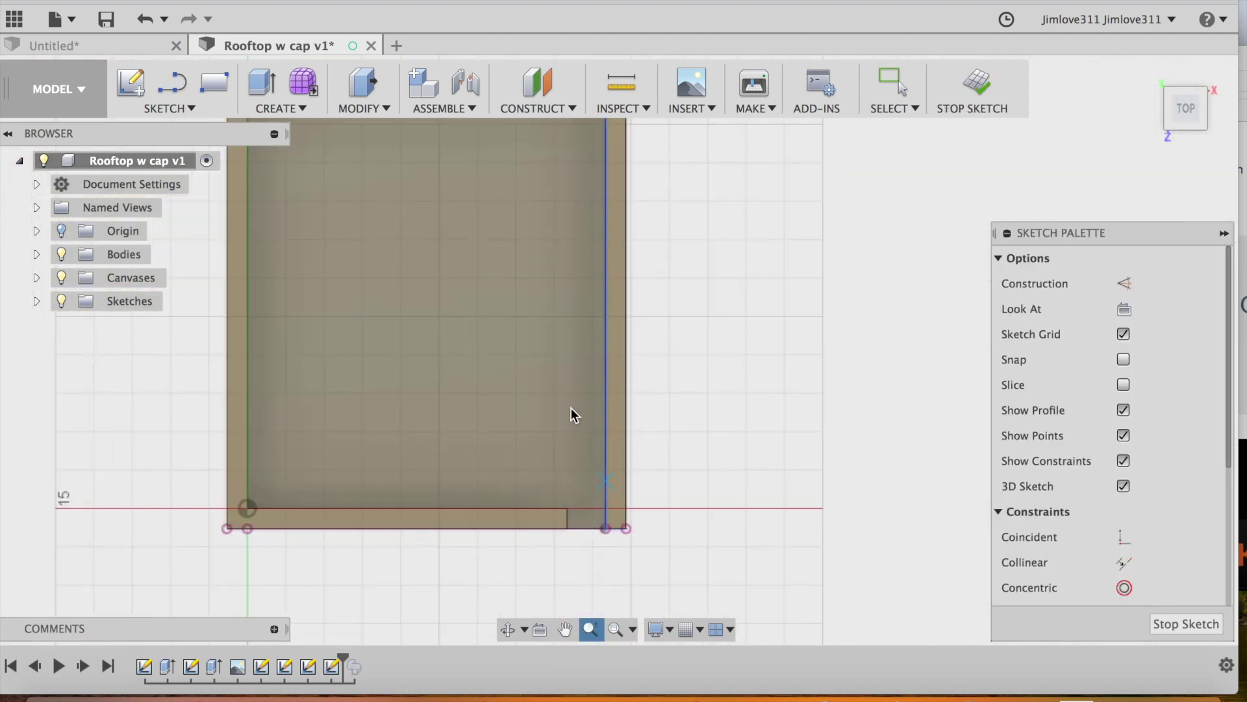
click(566, 629)
mouse_move(478, 392)
mouse_down()
mouse_move(649, 440)
mouse_move(683, 464)
mouse_up()
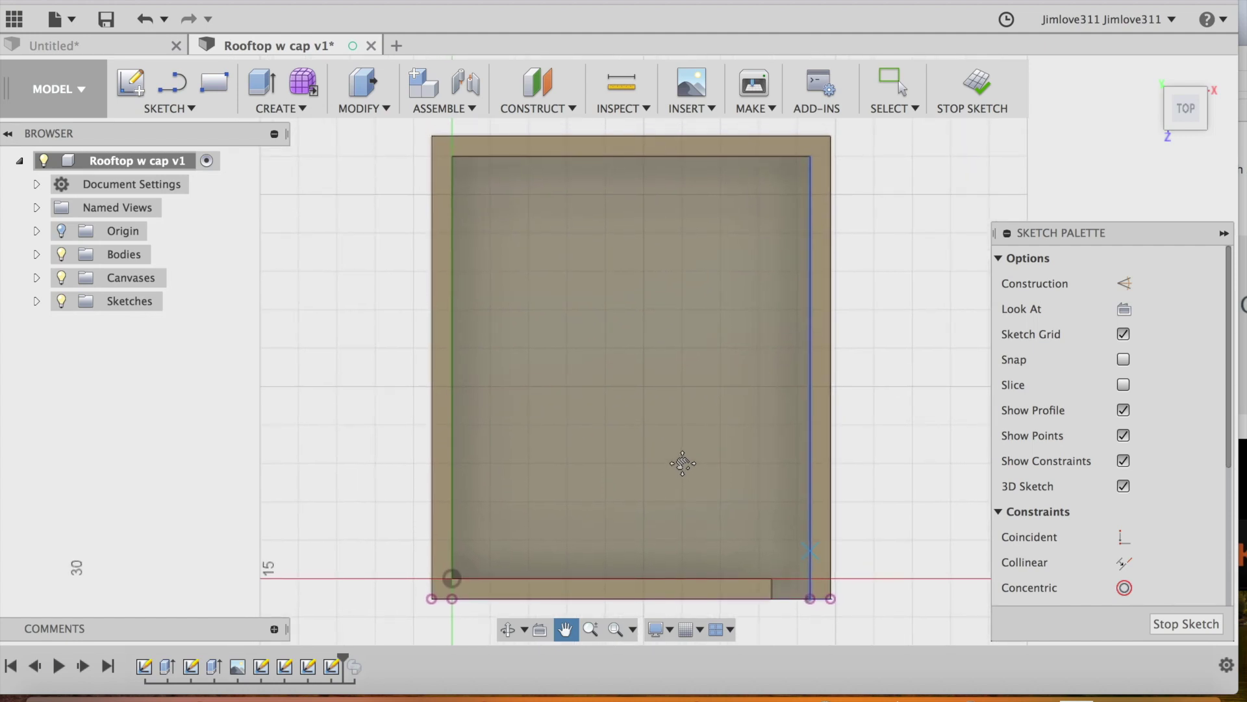
click(178, 103)
Step: Trace a line chain from the bottom-right corner, across the top, down the left side, to the notch
click(175, 148)
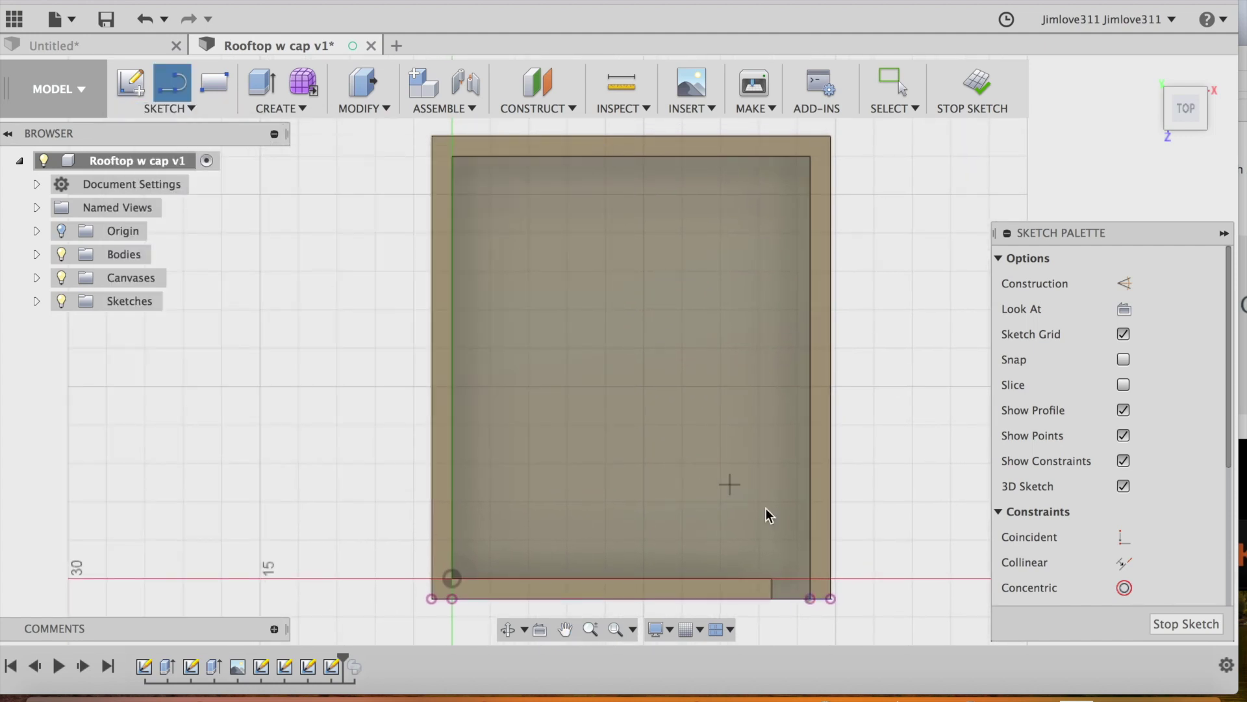
click(821, 598)
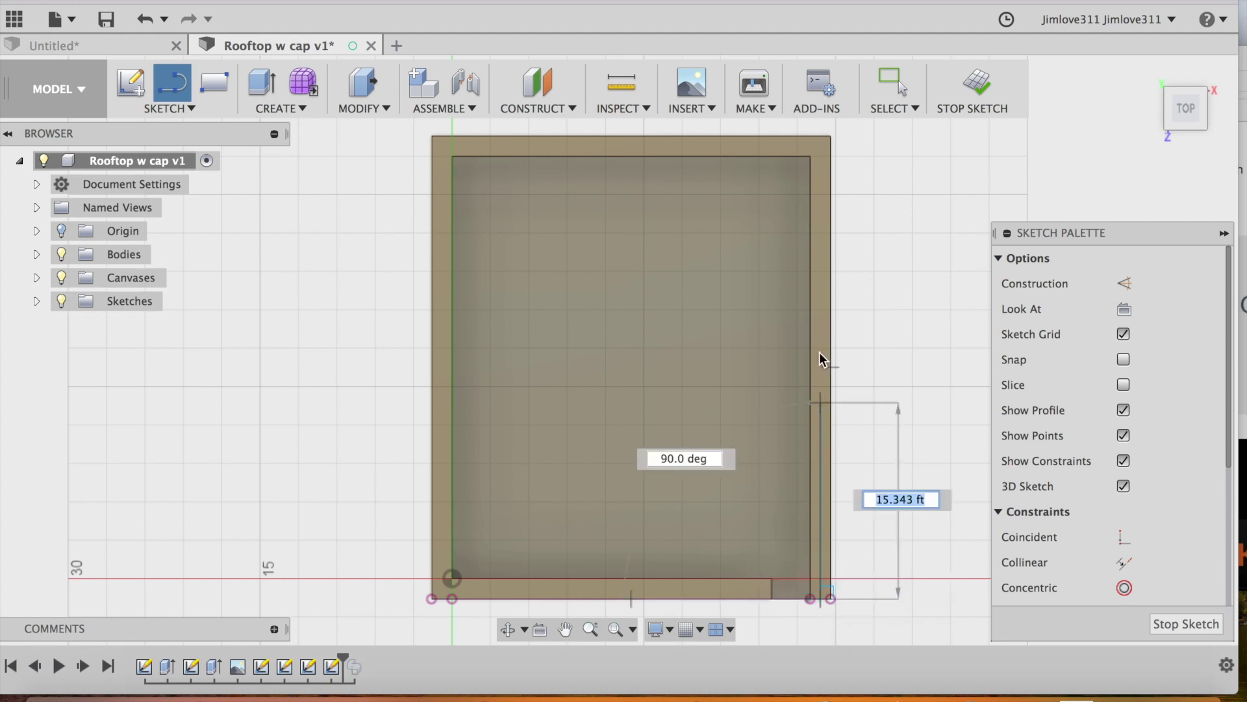
click(821, 145)
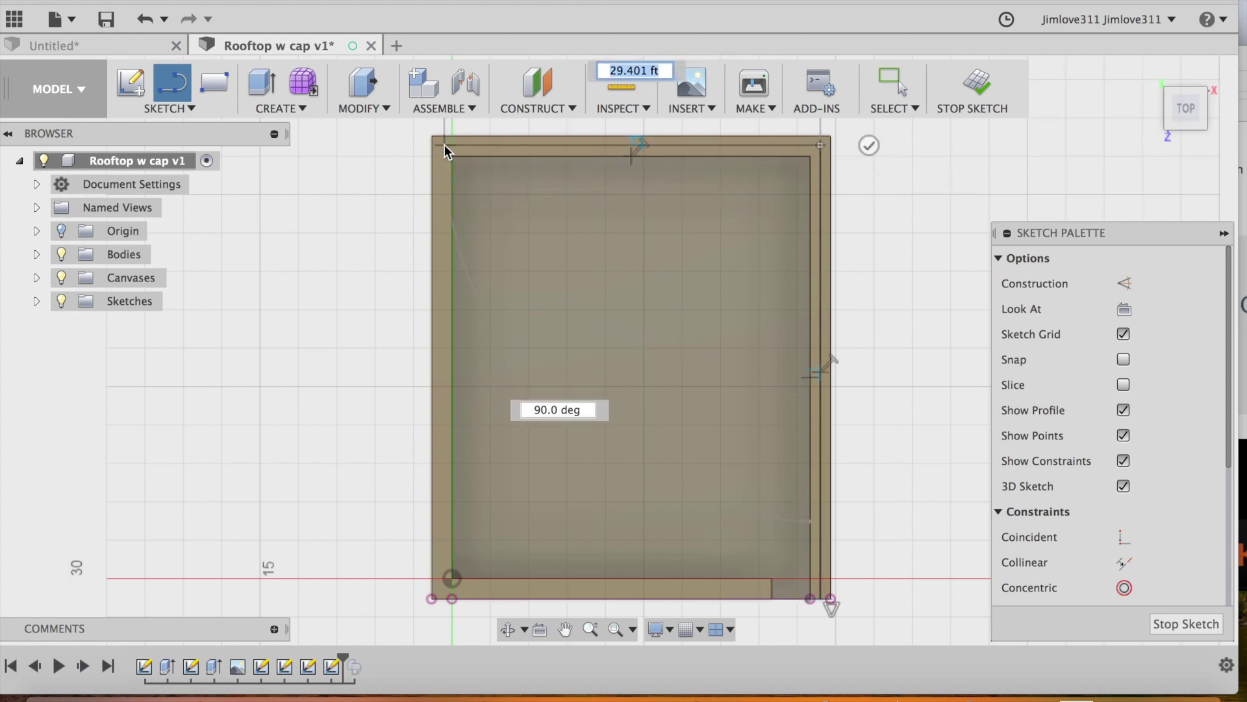
click(442, 146)
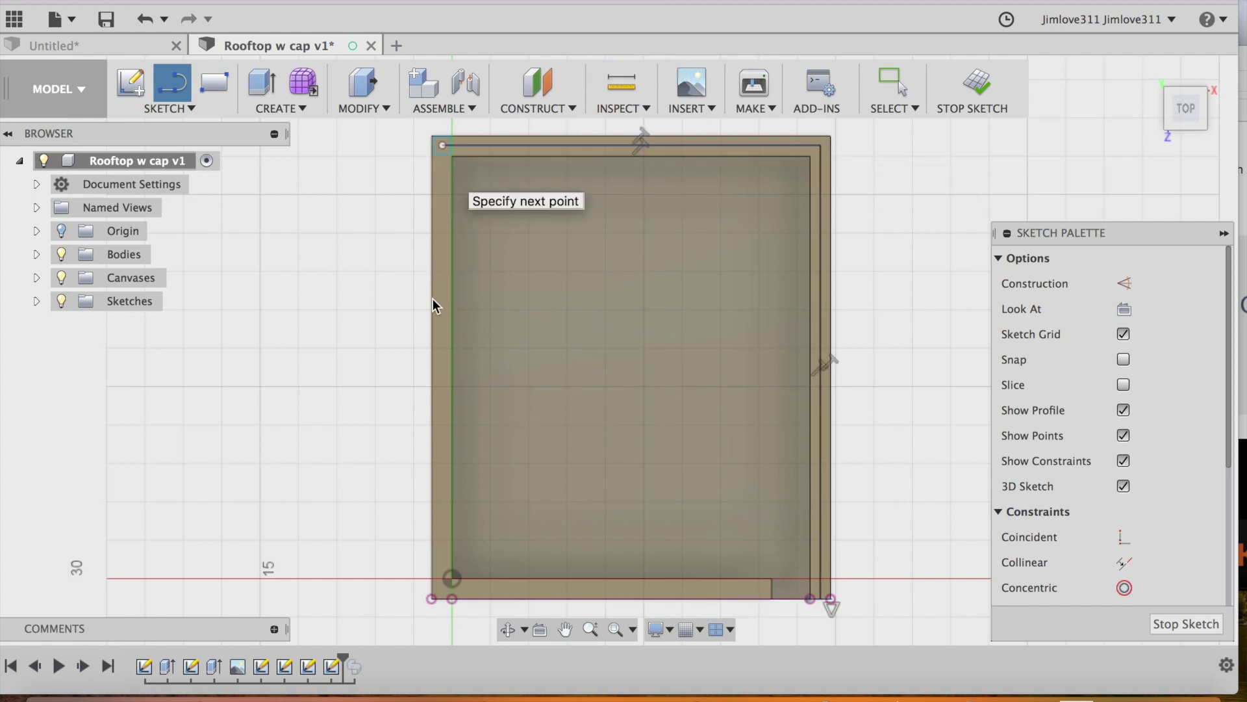
click(443, 588)
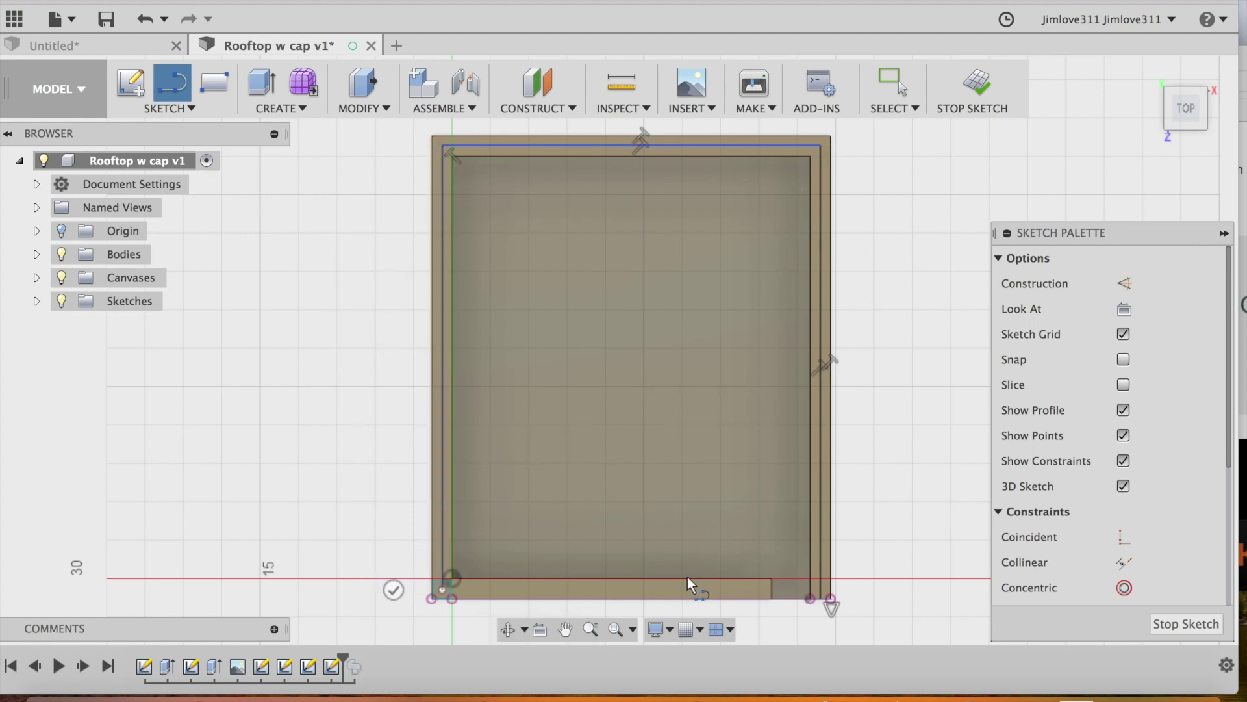
double_click(771, 588)
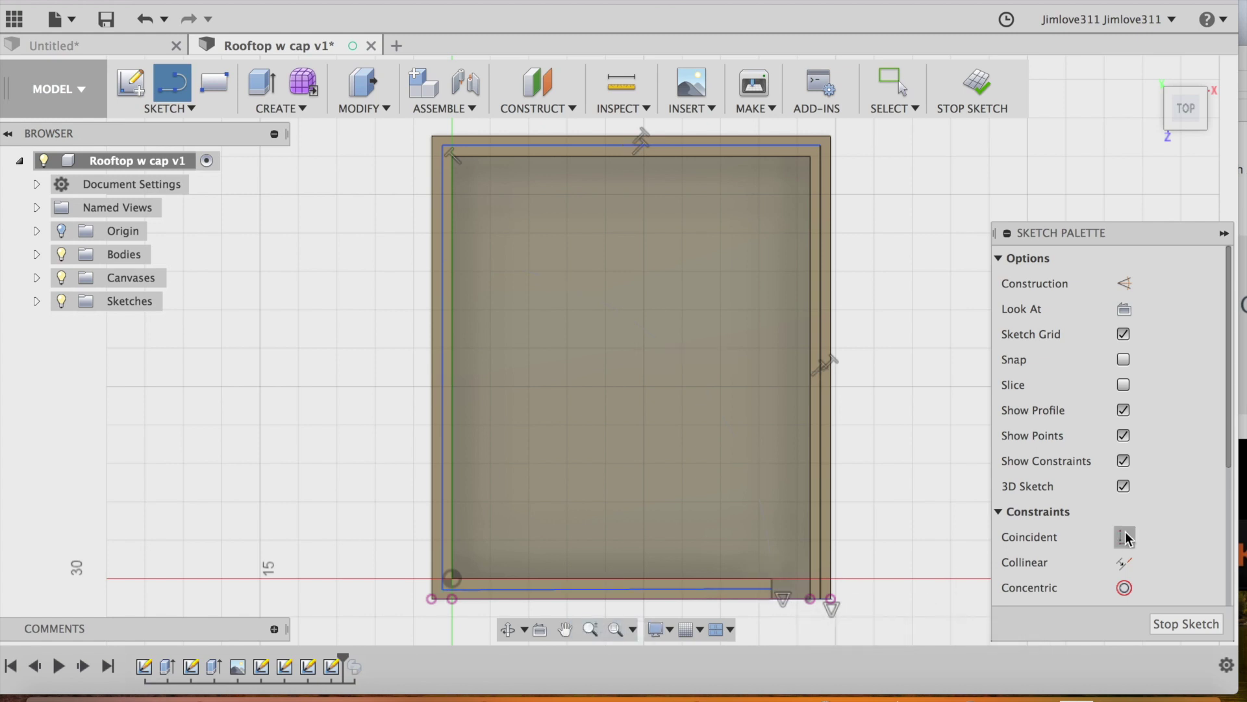
scroll(1125, 537, down, 3)
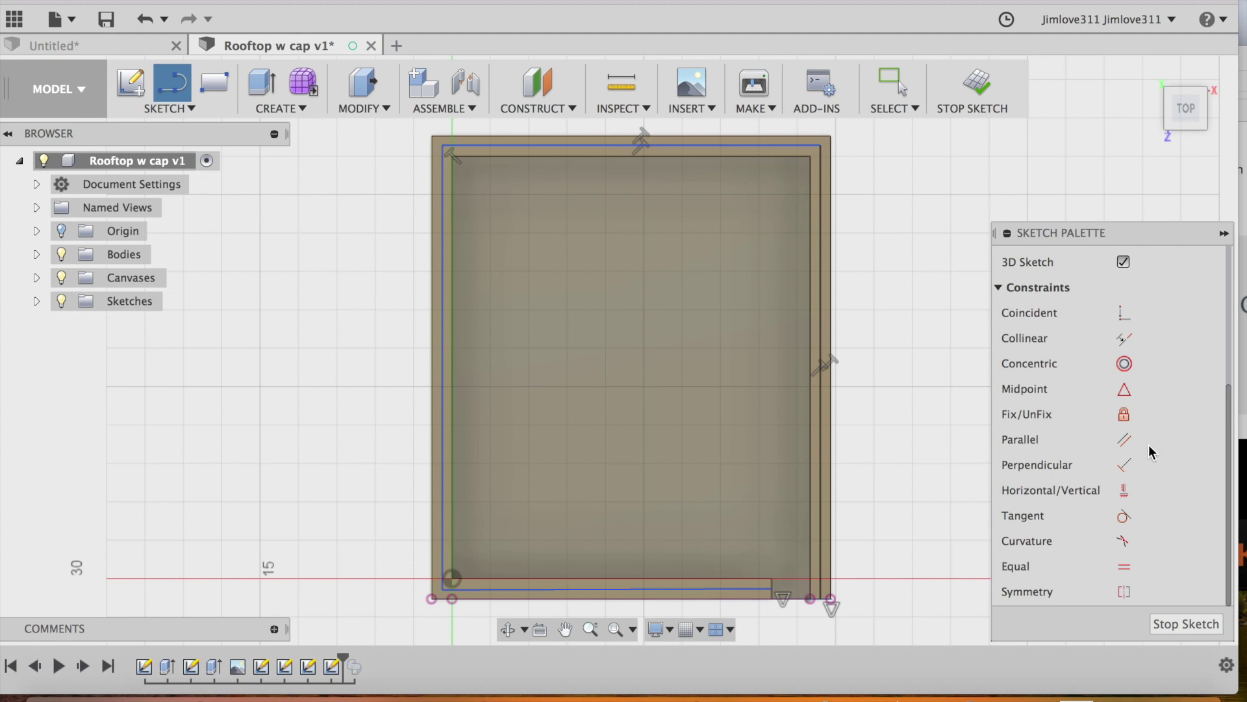
Step: Apply a Parallel constraint between the bottom path lines
click(1124, 439)
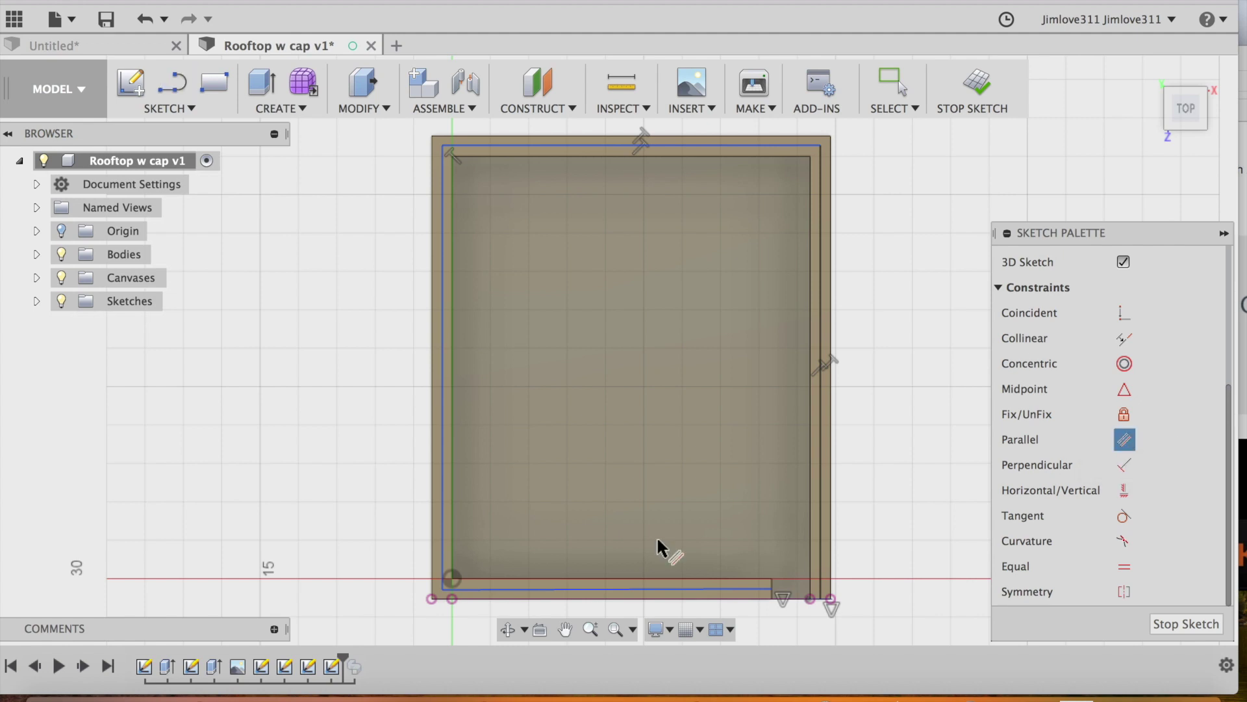
click(591, 587)
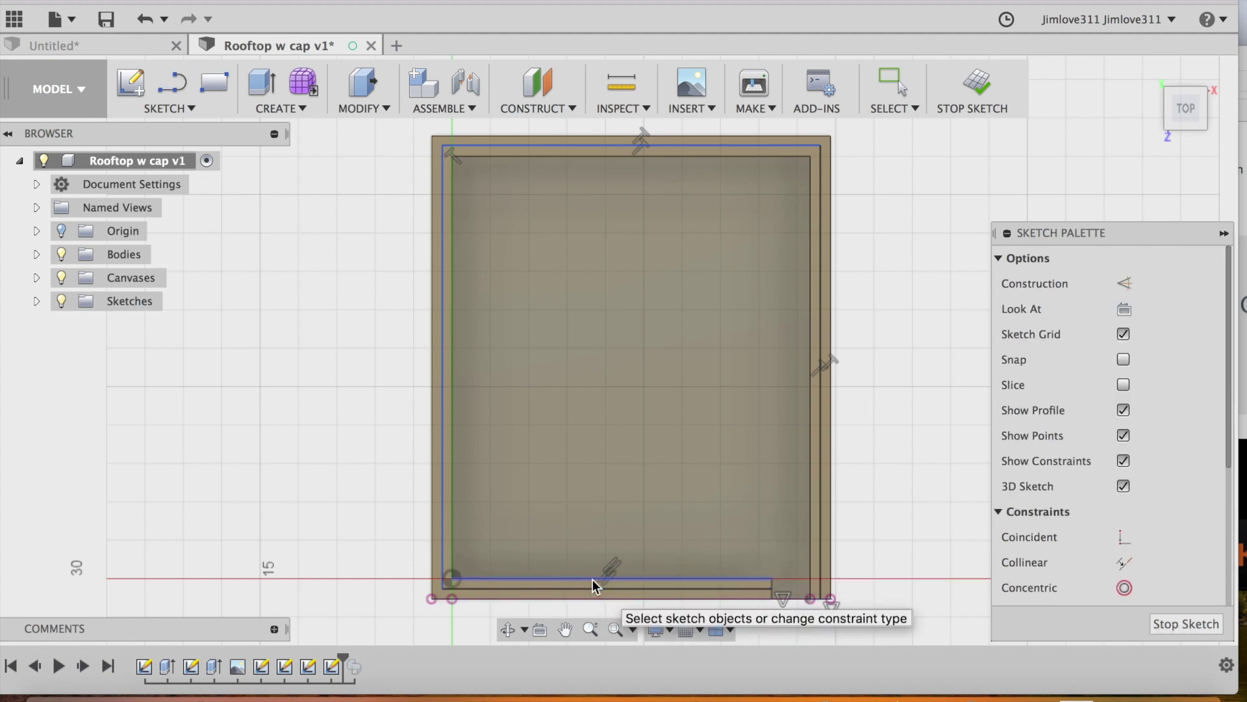
click(593, 579)
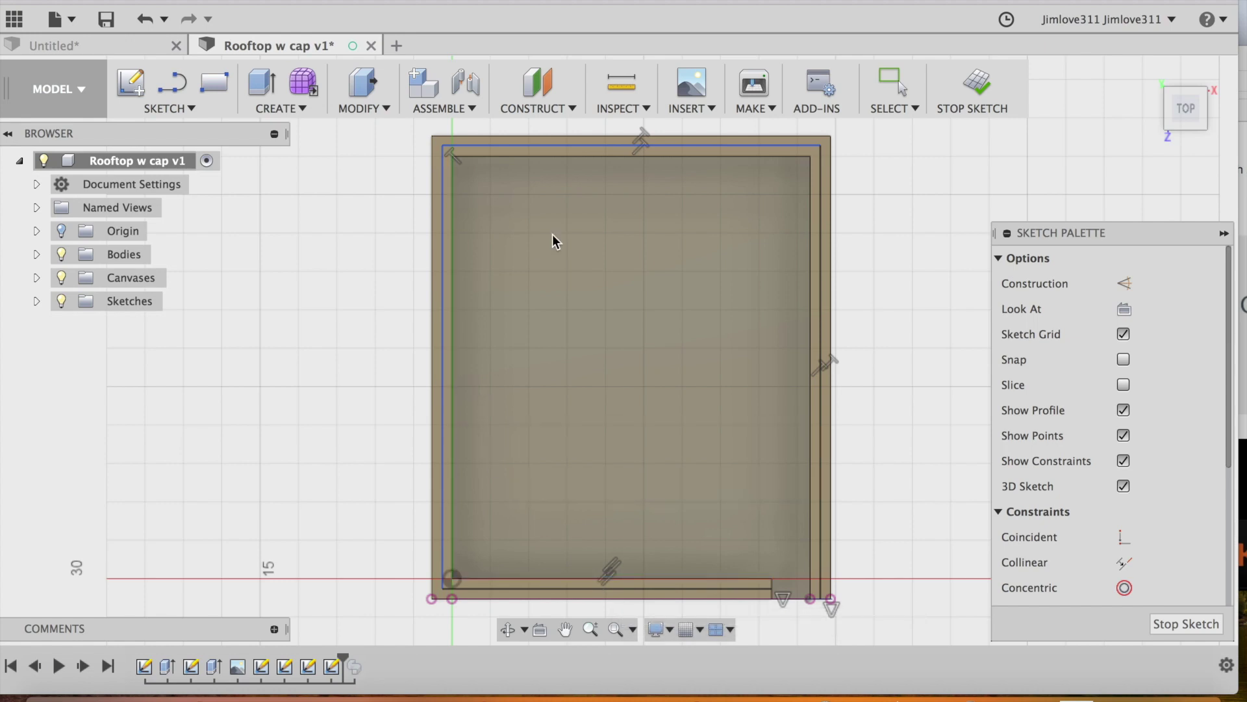
click(572, 147)
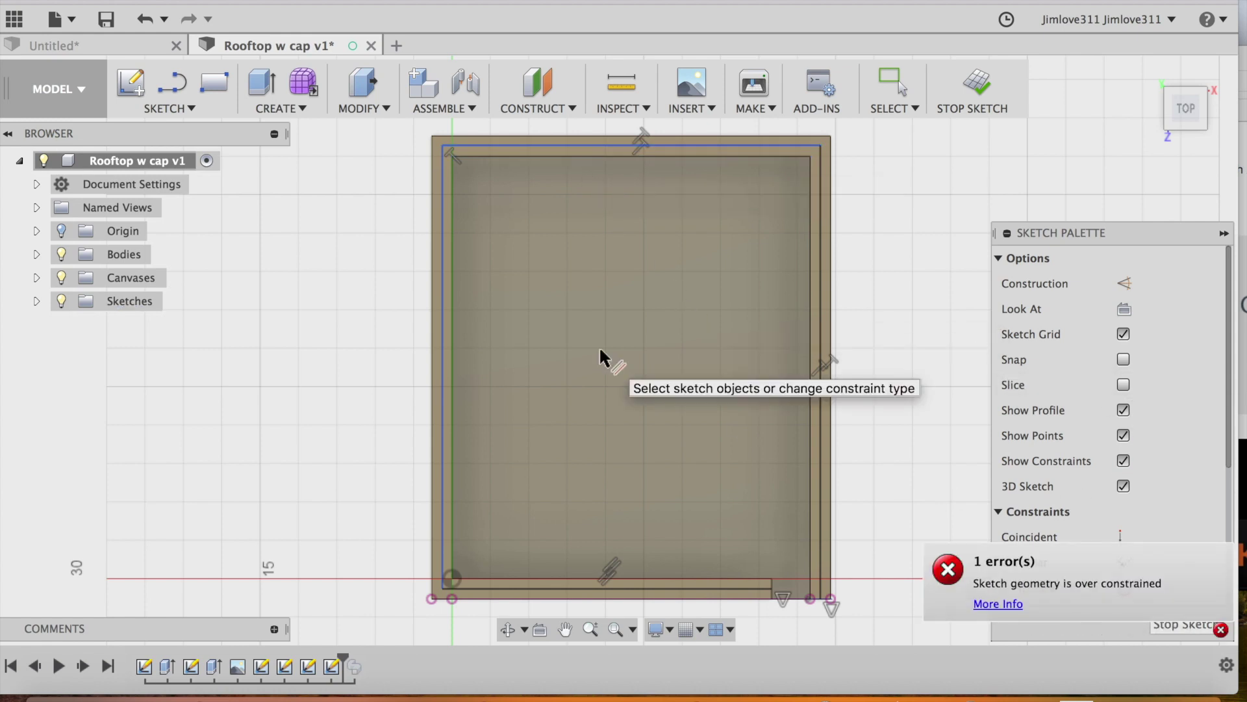
key(Escape)
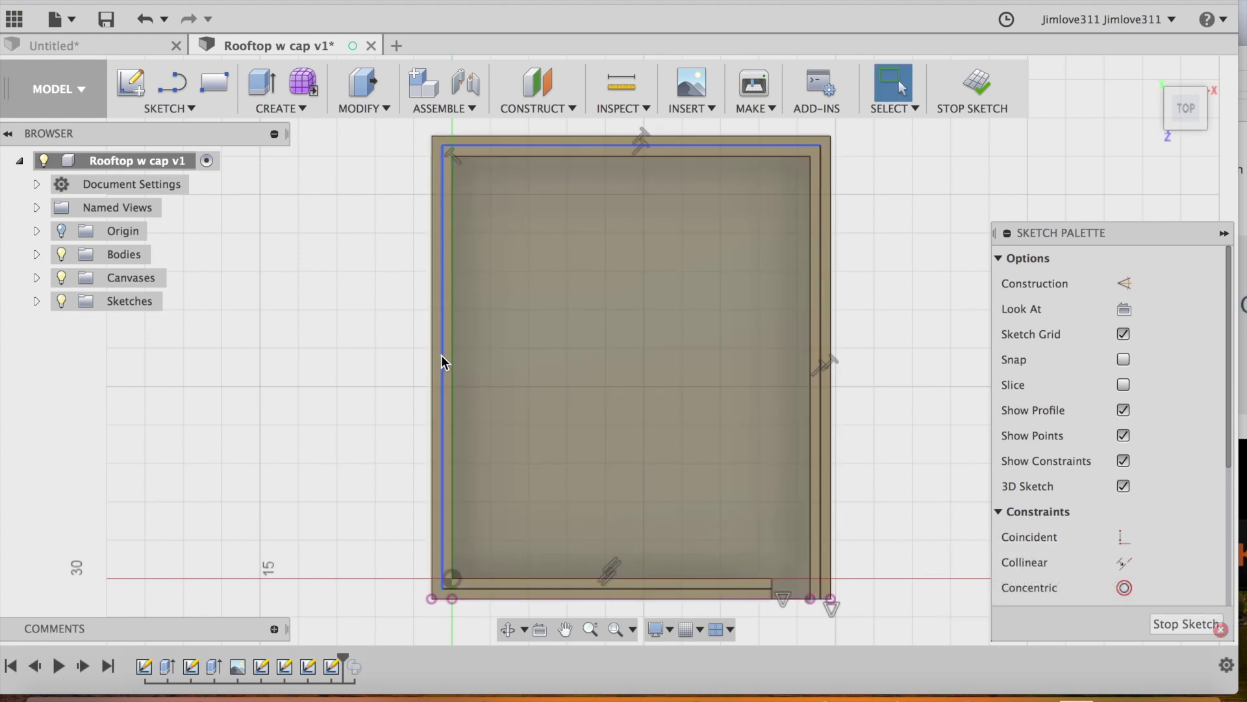
Step: Select the left path line and nudge it onto the outer wall edge, making it 34.654 ft
click(440, 363)
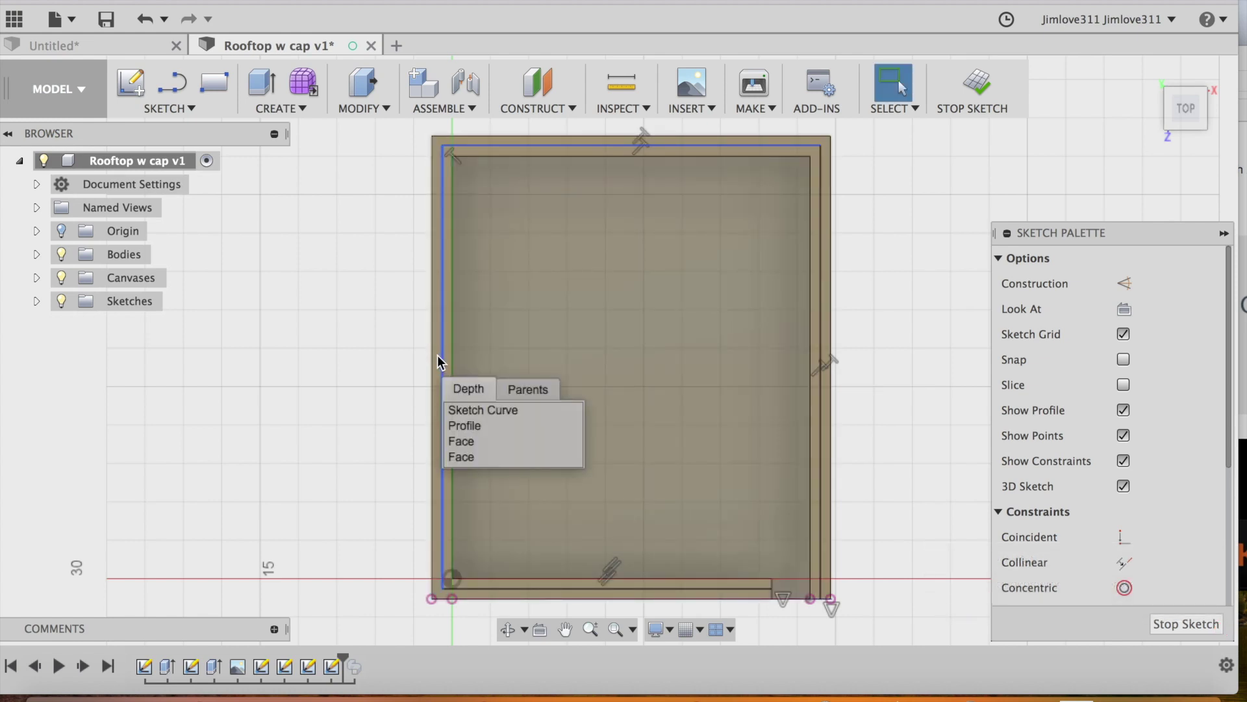
click(443, 361)
click(438, 362)
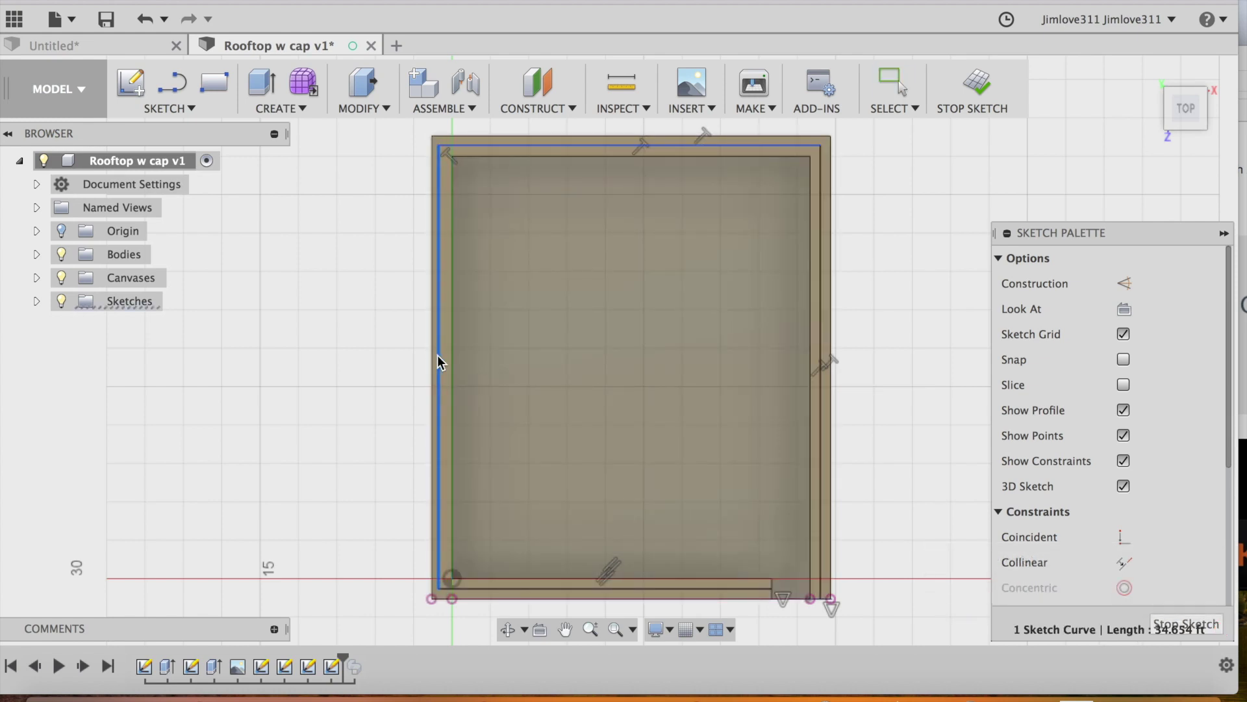
drag(438, 355, 441, 355)
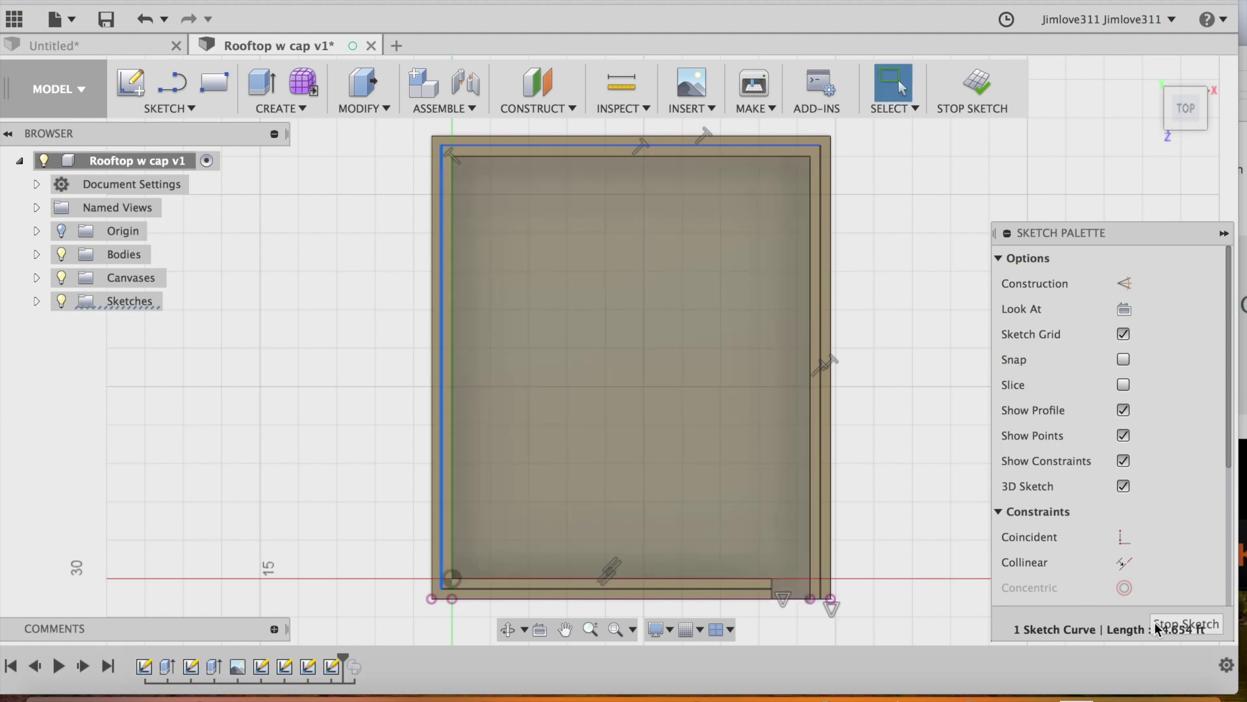
Step: Finish the path sketch and orbit the model to view the wall and path in 3D
click(1209, 624)
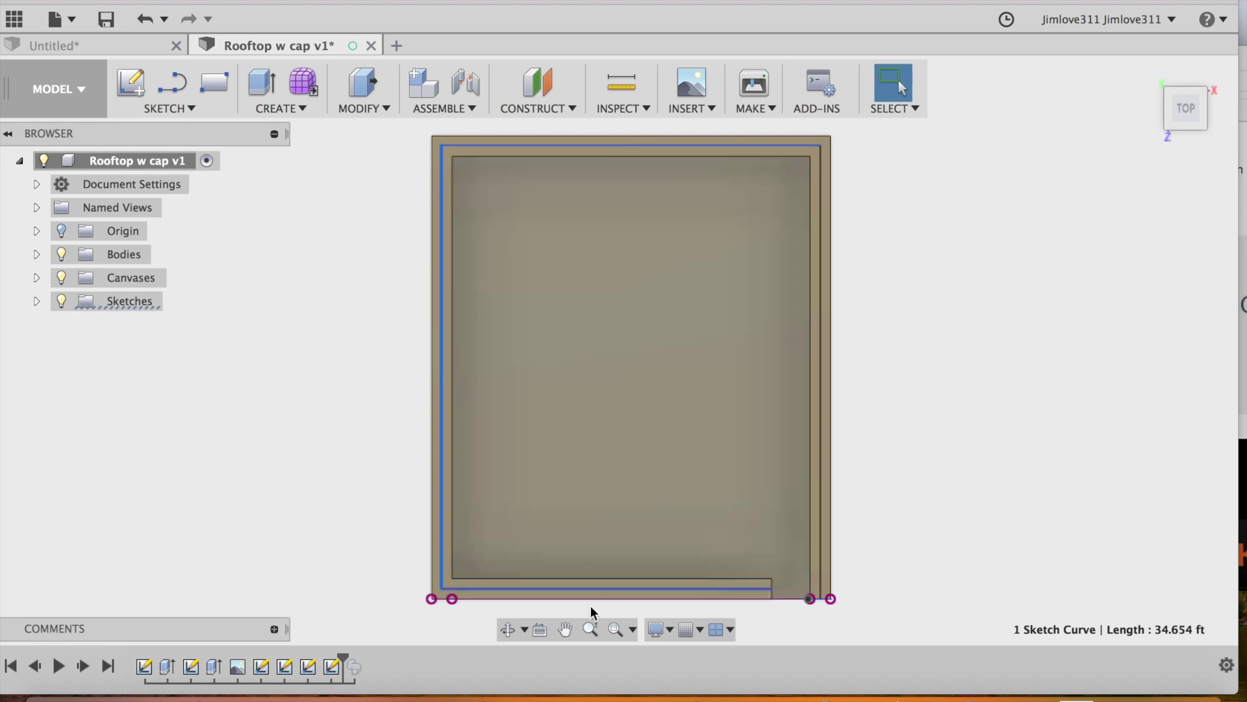
click(508, 630)
drag(604, 543, 625, 567)
click(596, 629)
key(Escape)
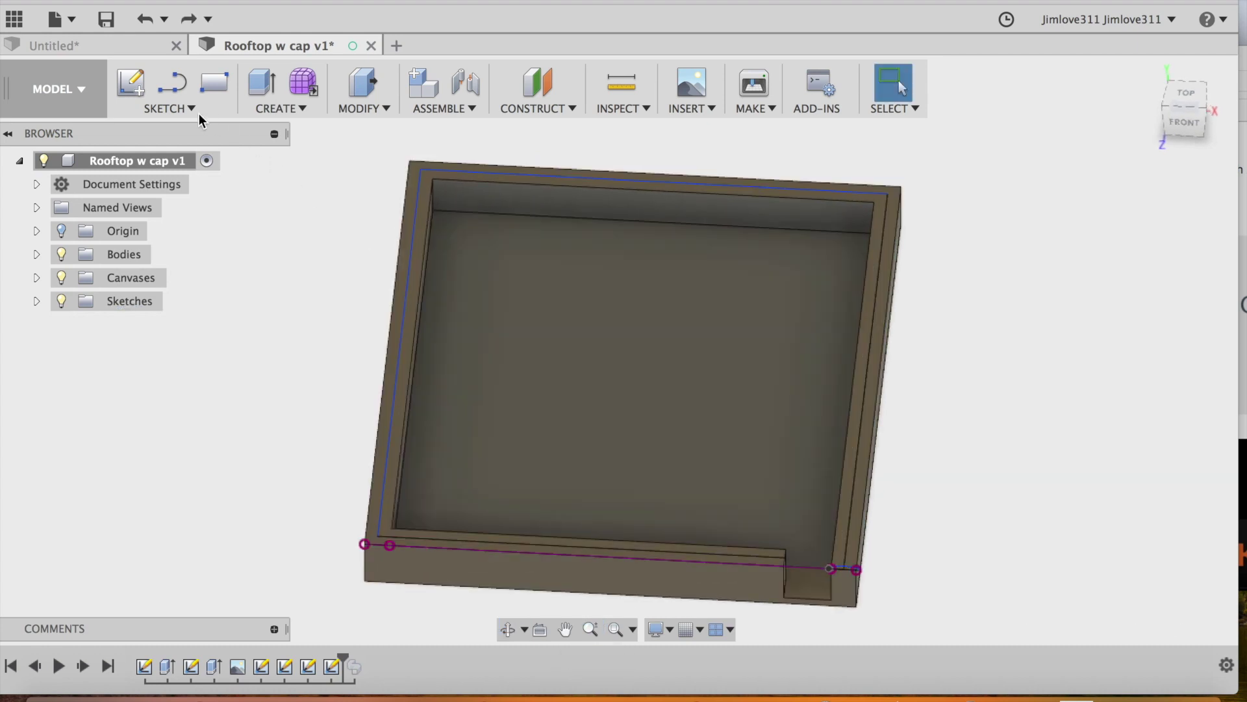
click(253, 109)
Step: Sweep the peaked cap profile along the wall-top path as a New Body
click(286, 193)
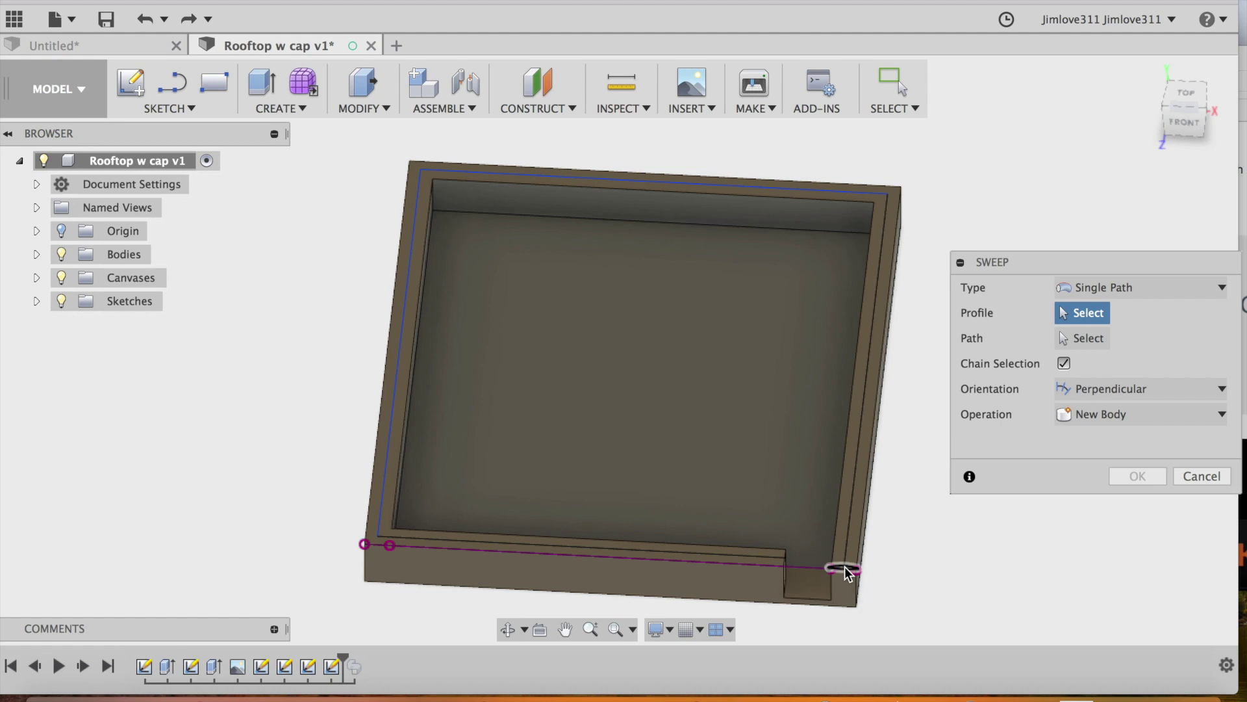
click(845, 568)
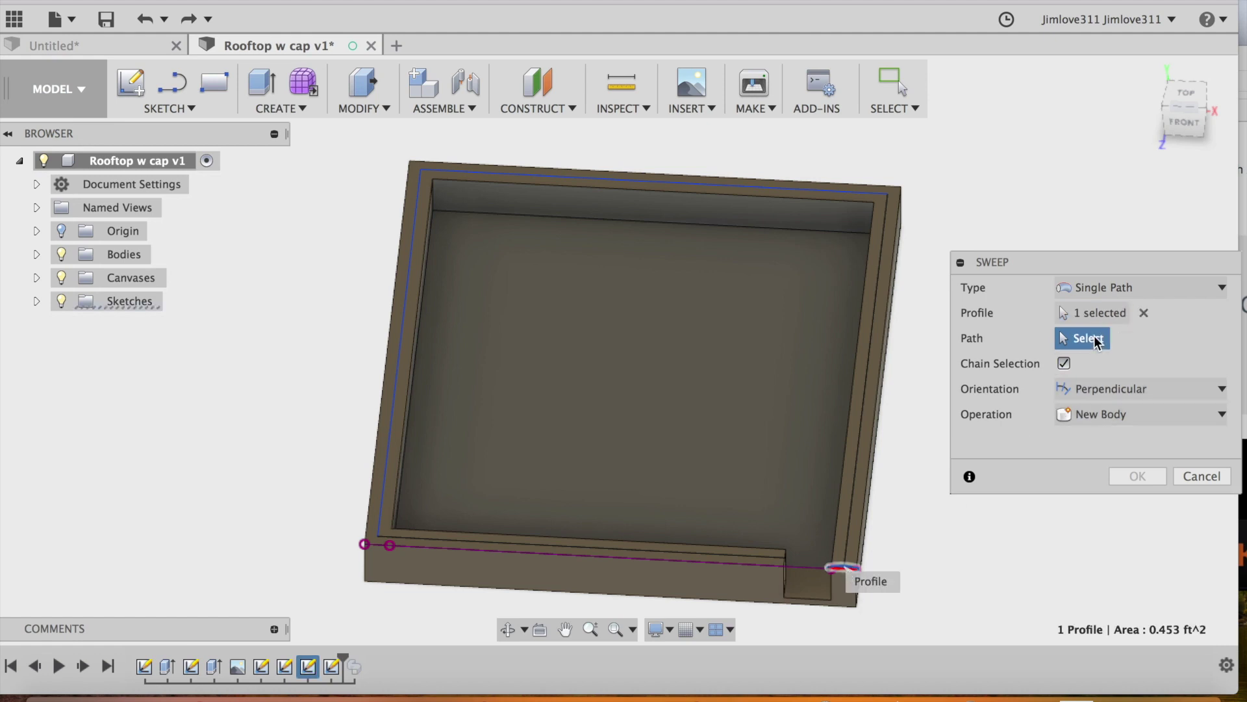
click(862, 425)
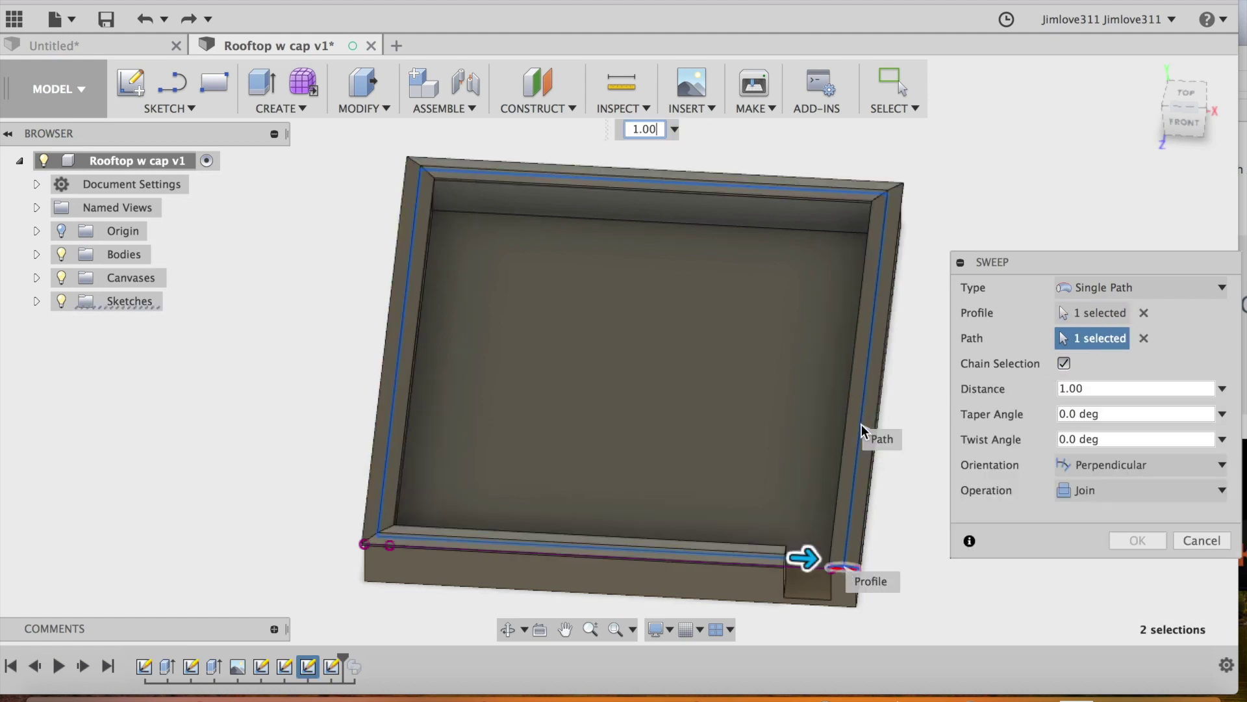
click(1109, 489)
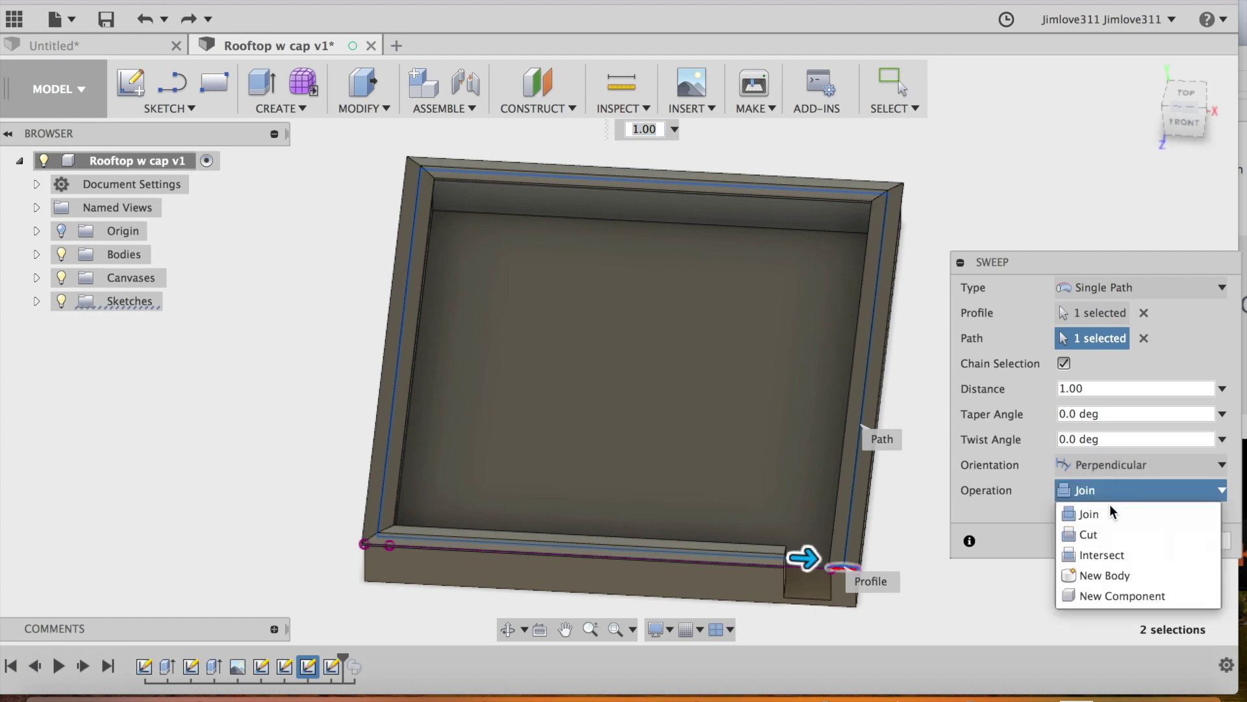
click(1093, 571)
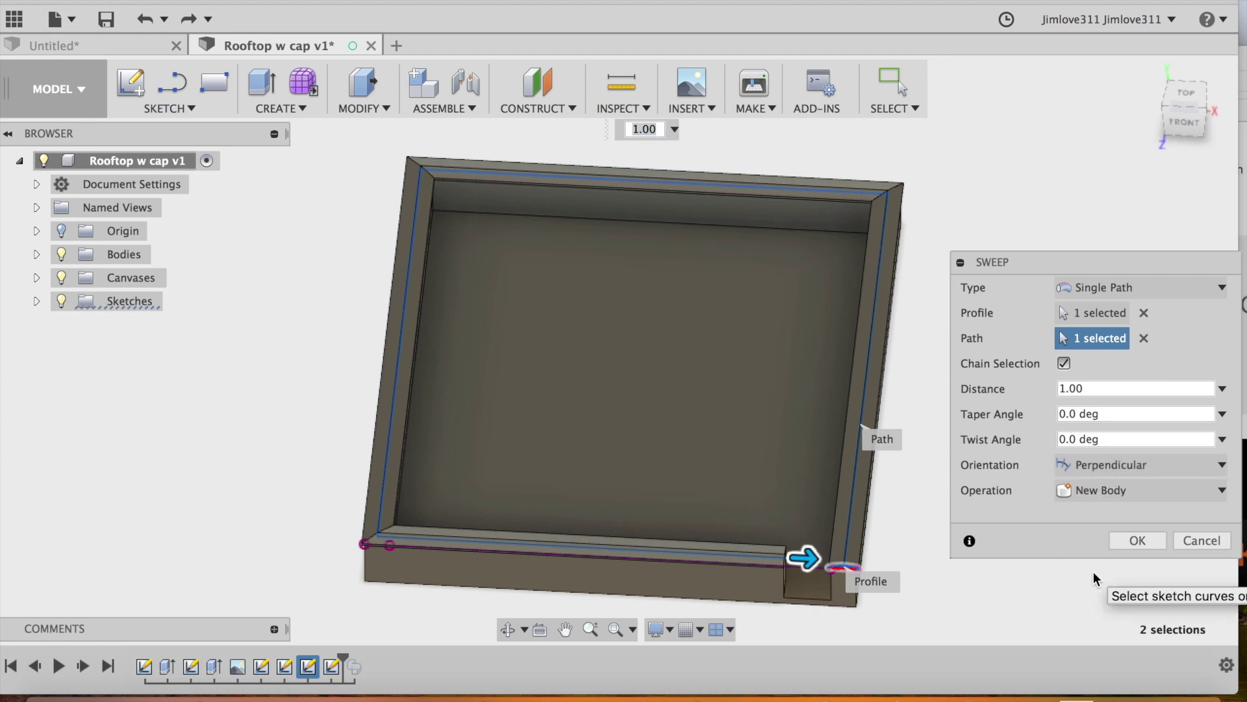
click(1138, 540)
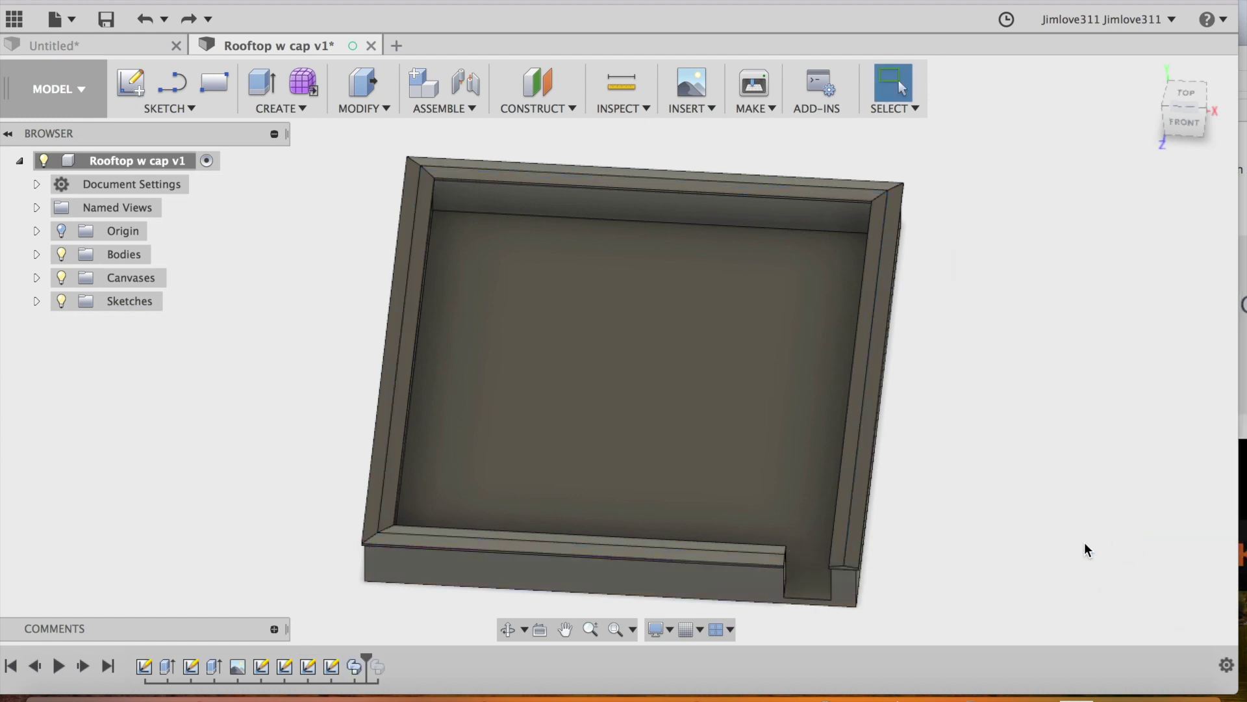
Step: Orbit slightly and zoom in on the wall to inspect the peaked cap along its top
click(508, 629)
drag(634, 546, 630, 577)
click(590, 629)
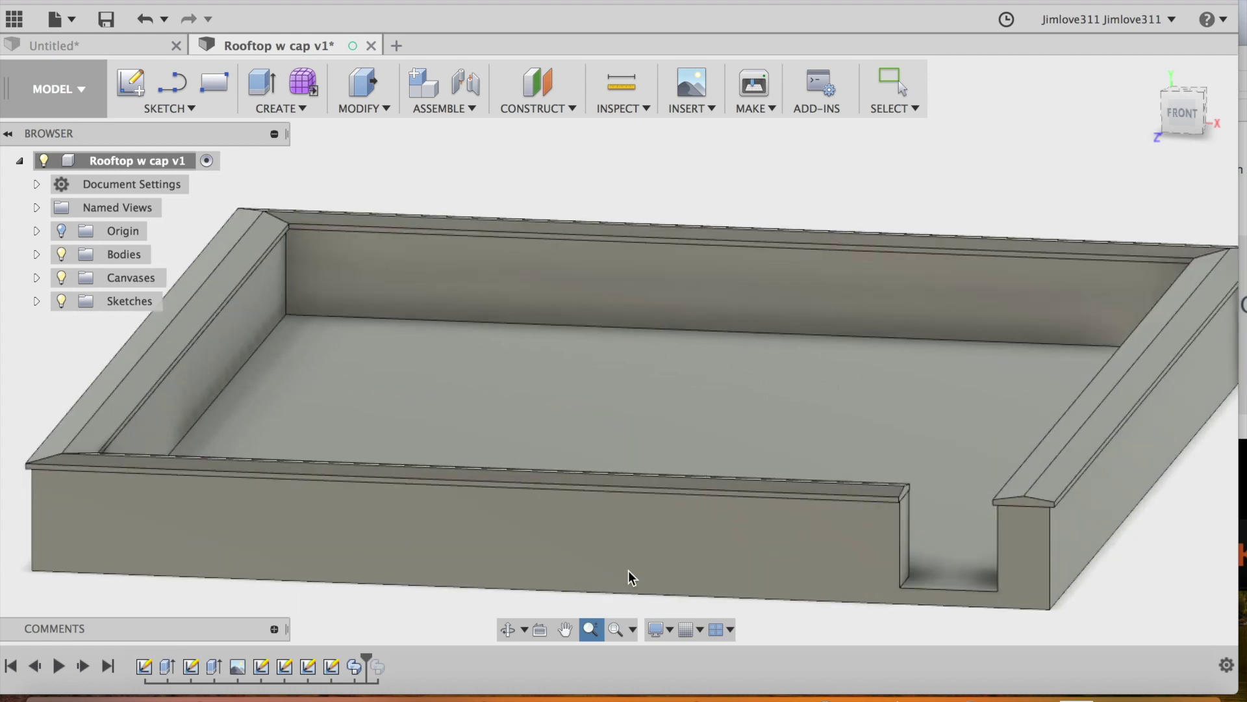